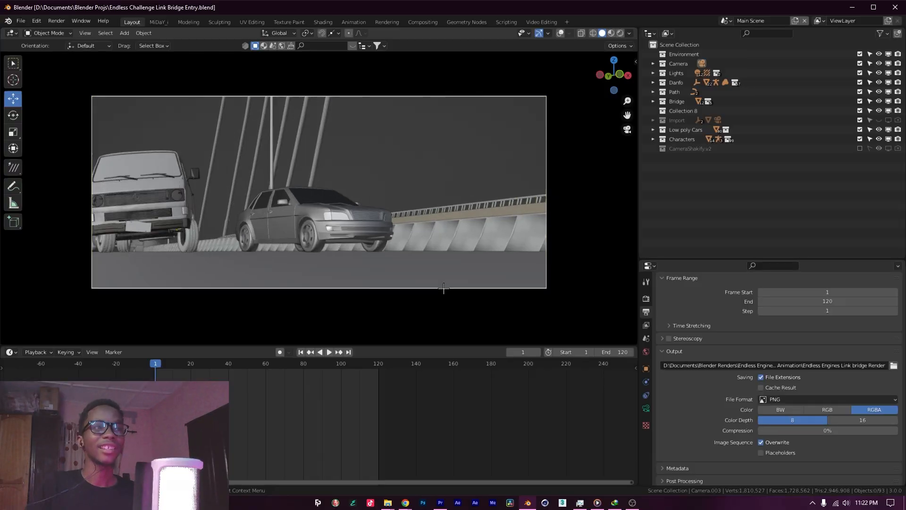
Play the bridge animation through the camera view and stop playback at frame 70.
scroll(443, 289, down, 4)
scroll(443, 289, up, 2)
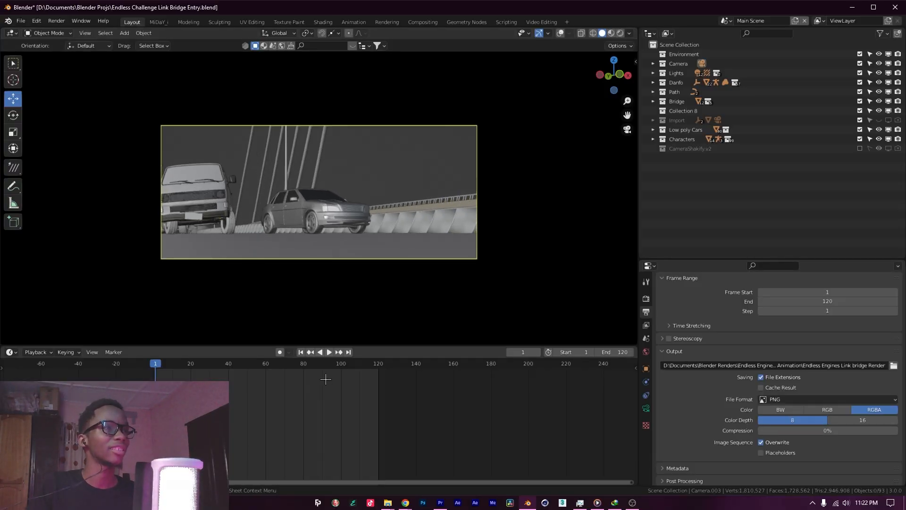
key(space)
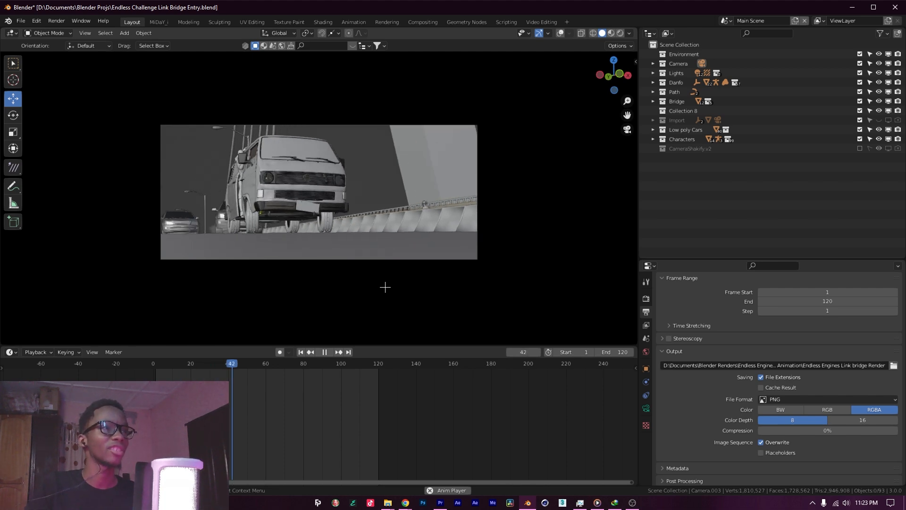
key(space)
Select the main bridge and examine its tower, cables and deck from several angles.
middle_drag(327, 264, 258, 246)
scroll(461, 287, down, 4)
scroll(320, 280, up, 5)
click(259, 249)
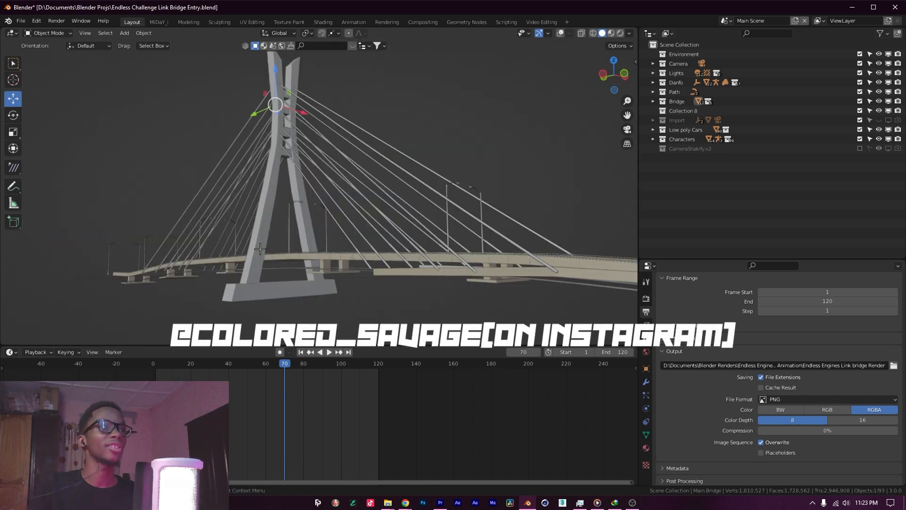
middle_drag(295, 237, 351, 279)
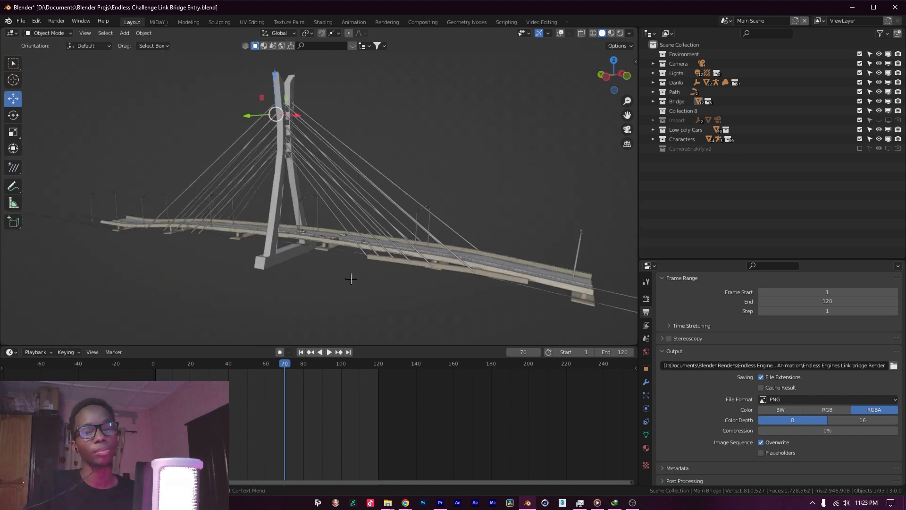
mouse_move(391, 253)
middle_down()
mouse_move(323, 282)
mouse_move(414, 281)
mouse_move(387, 270)
middle_up()
scroll(418, 286, up, 8)
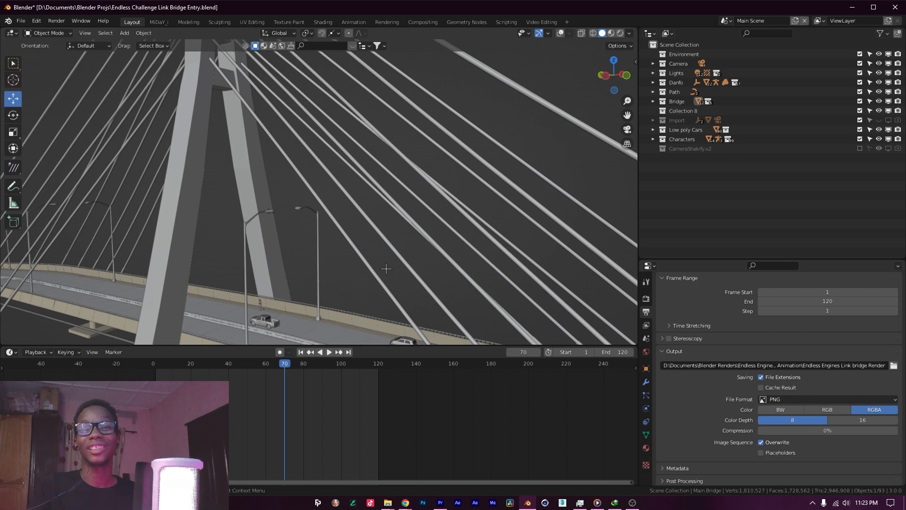
middle_drag(382, 268, 274, 269)
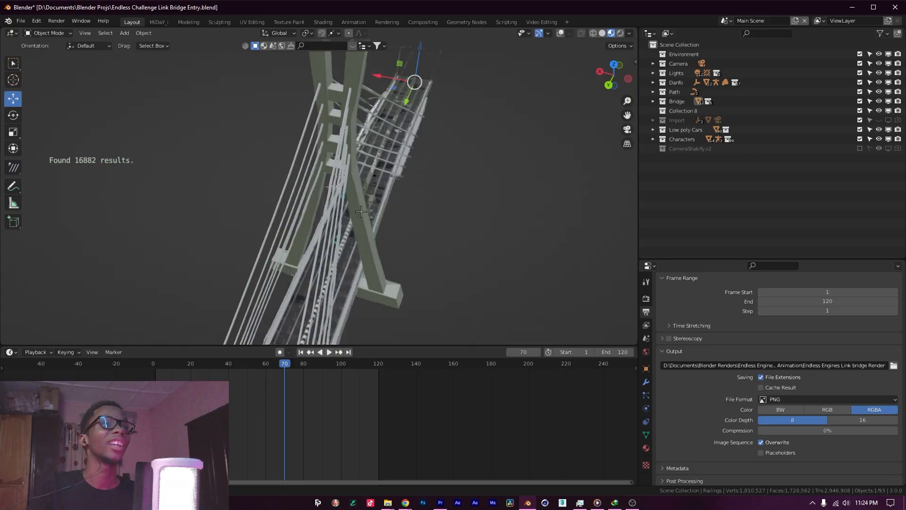
Select the yellow bus on the bridge road and frame it for a close look at its body.
middle_drag(331, 236, 292, 224)
scroll(292, 224, up, 4)
shift+middle_drag(192, 113, 325, 168)
scroll(330, 168, up, 1)
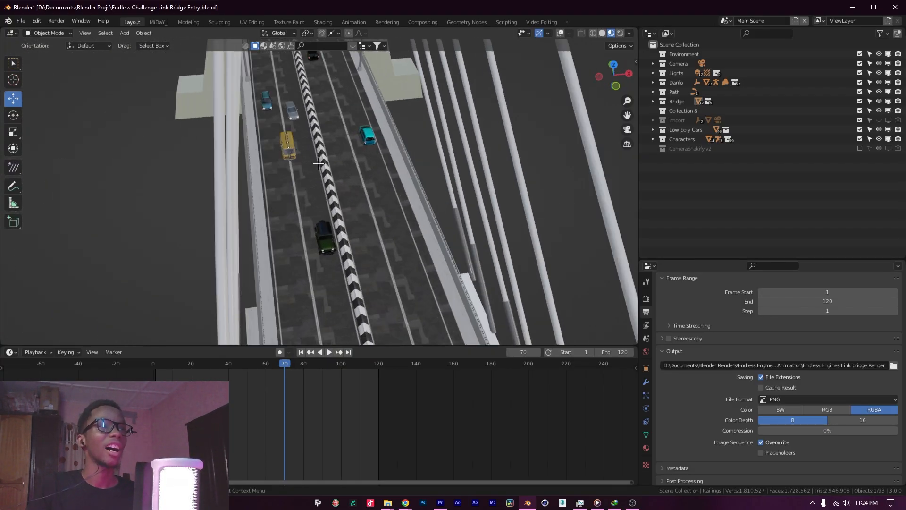
click(288, 144)
key(KP_Decimal)
middle_drag(333, 223, 319, 177)
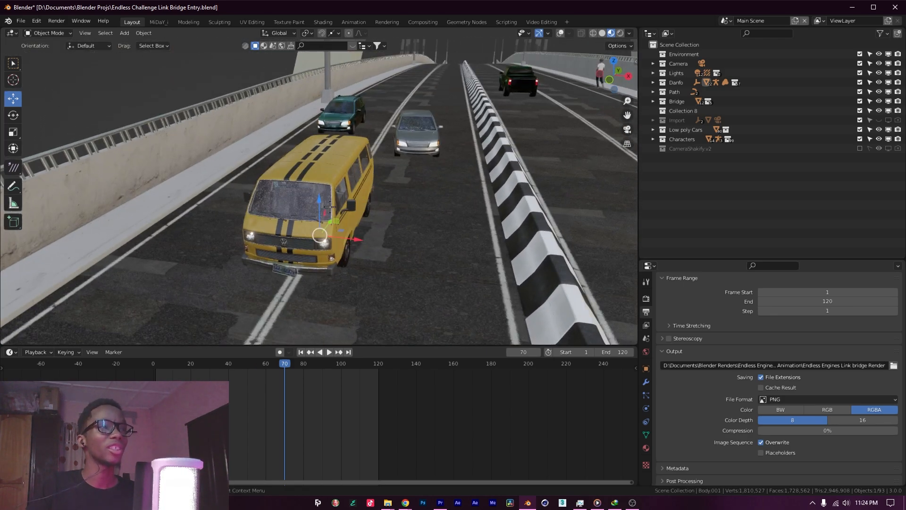
scroll(352, 212, up, 4)
middle_drag(352, 212, 327, 204)
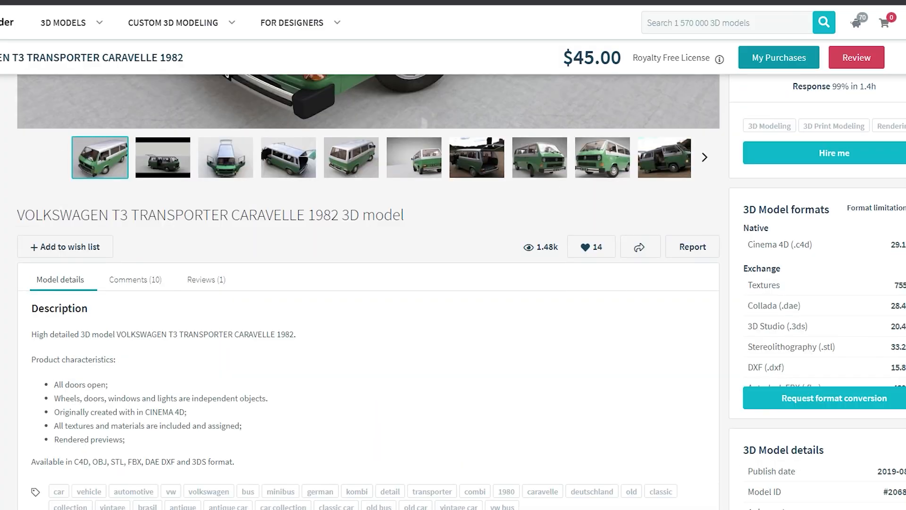
Review the Volkswagen T3 Transporter Caravelle 1982 model page in the browser and the imported van mesh in Blender.
scroll(368, 236, up, 5)
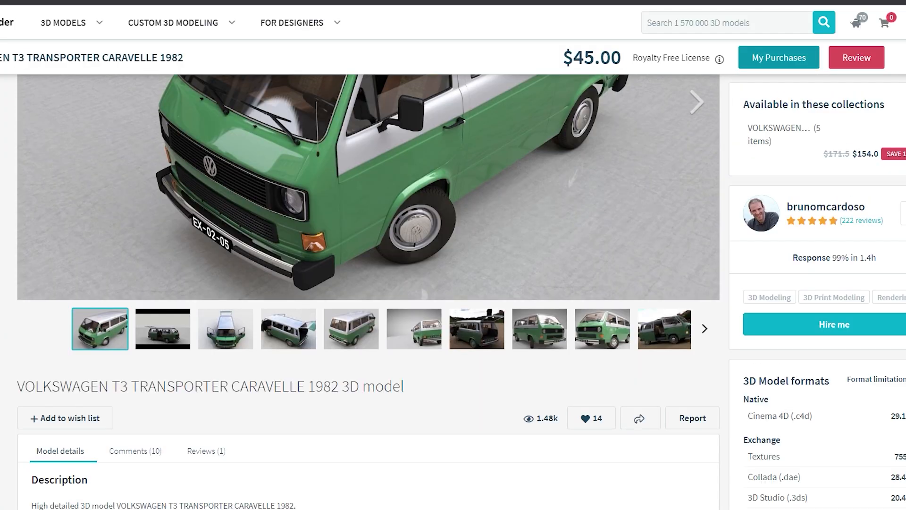
scroll(368, 236, up, 3)
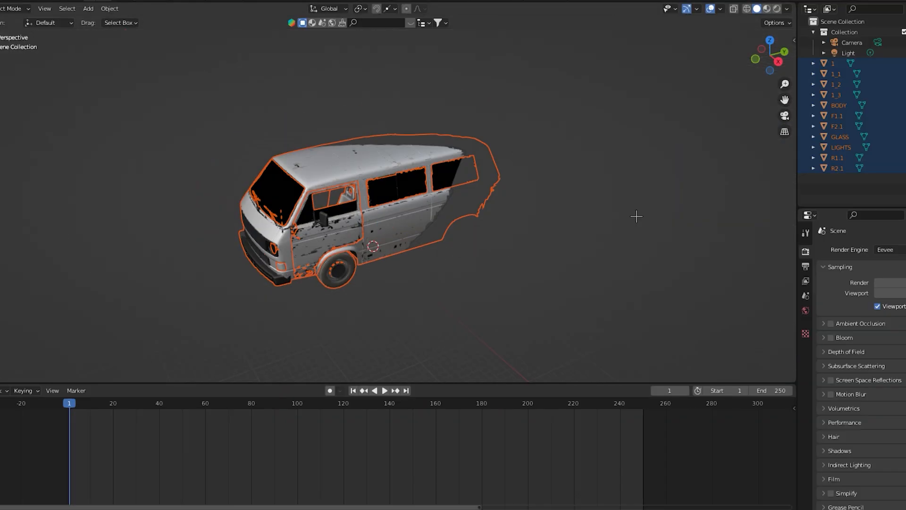
mouse_move(635, 214)
middle_down()
mouse_move(577, 289)
mouse_move(502, 290)
mouse_move(515, 263)
mouse_move(587, 246)
middle_up()
key(z)
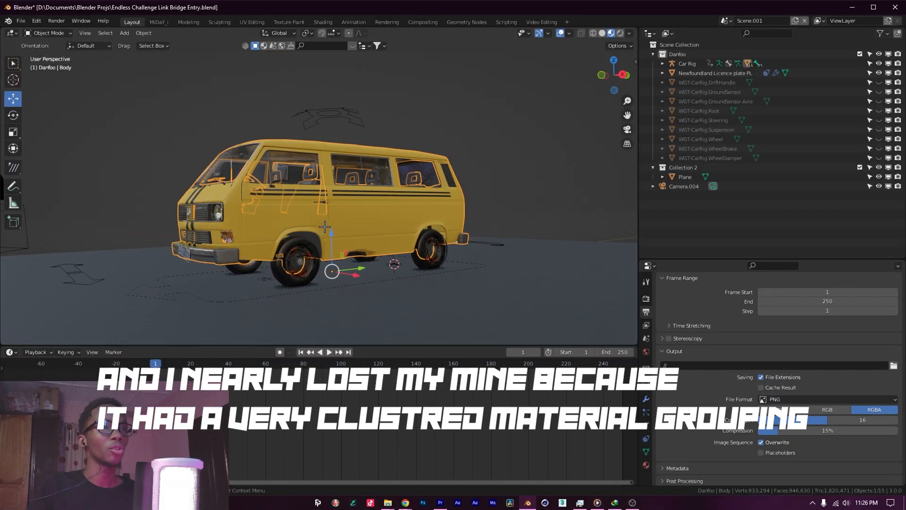
Examine the front of the textured yellow Danfo bus, including its grille, headlights and licence plate.
scroll(344, 255, up, 4)
middle_drag(344, 255, 403, 251)
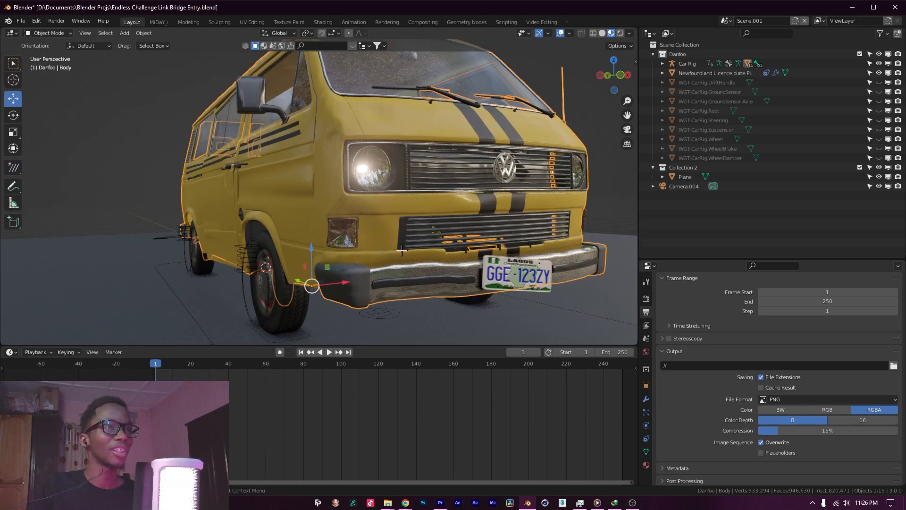
middle_drag(467, 251, 445, 251)
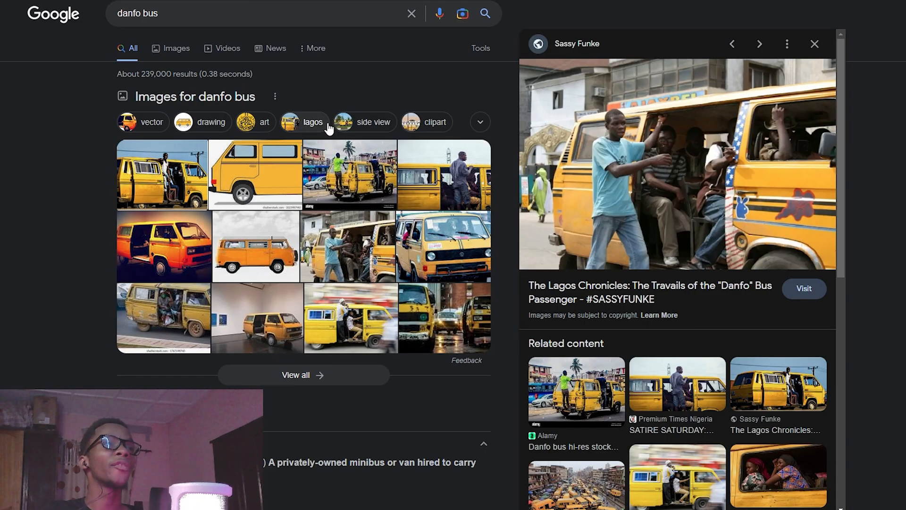
Switch to the browser and look through related reference photos in the "danfo bus" search results.
scroll(609, 337, down, 3)
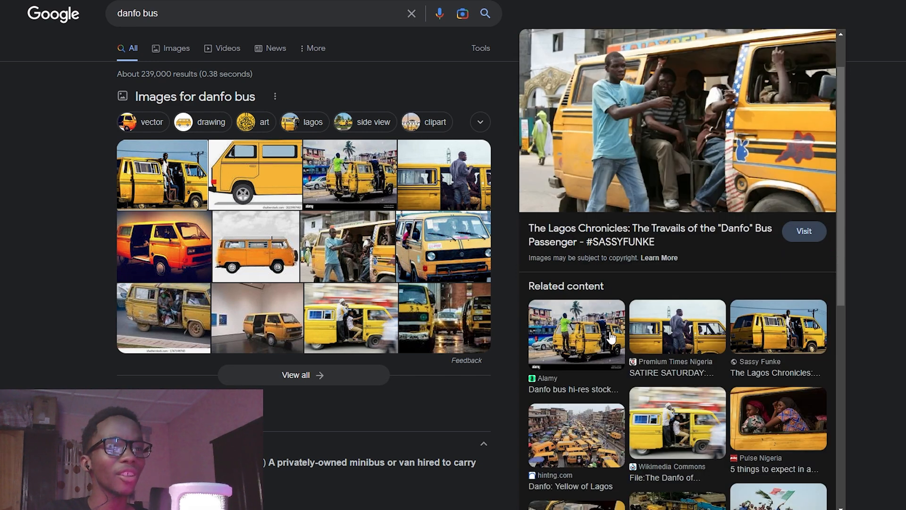
scroll(609, 337, down, 2)
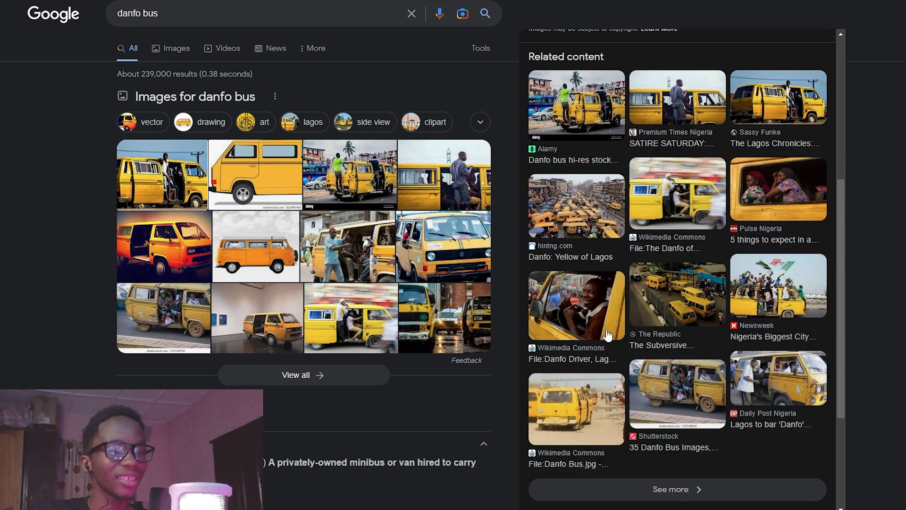
click(775, 376)
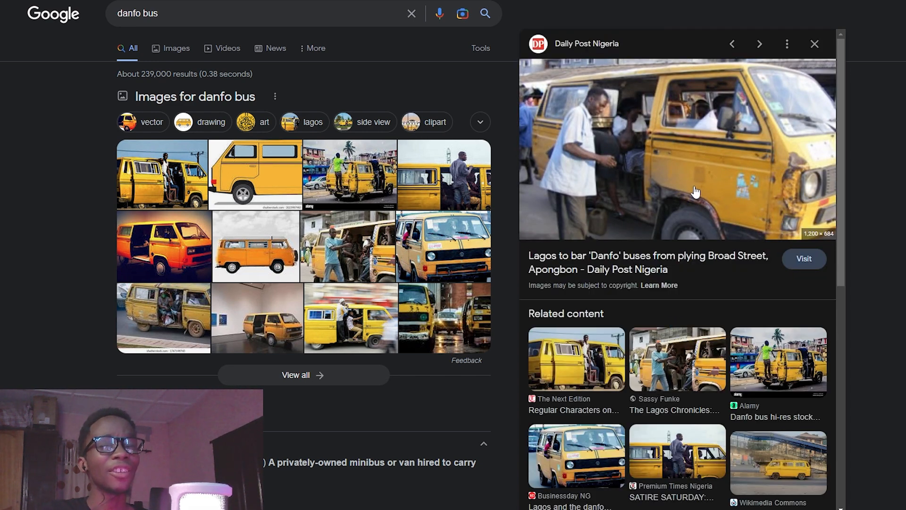
scroll(700, 346, down, 1)
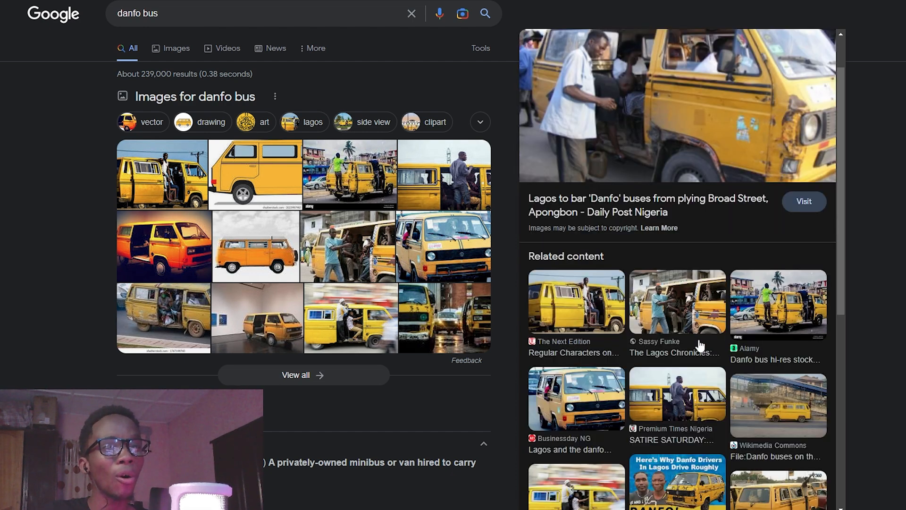
scroll(719, 321, down, 1)
scroll(716, 387, up, 2)
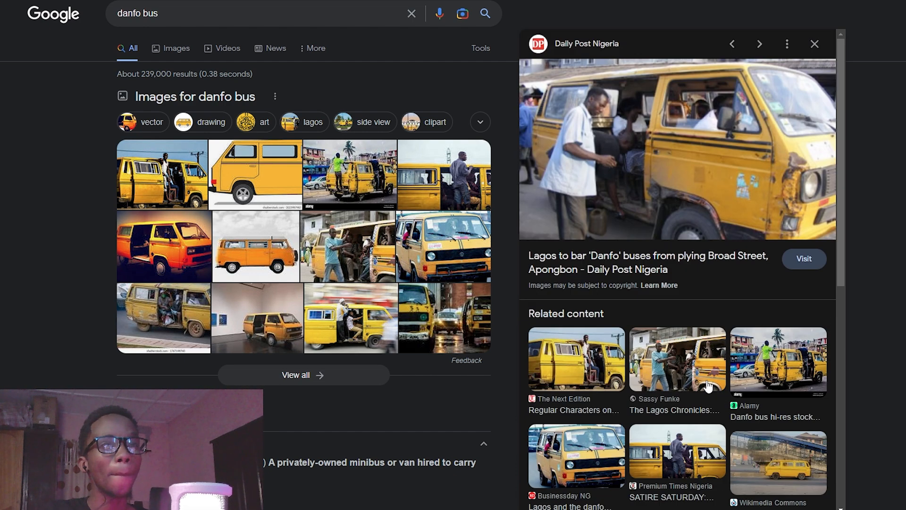
scroll(685, 330, down, 1)
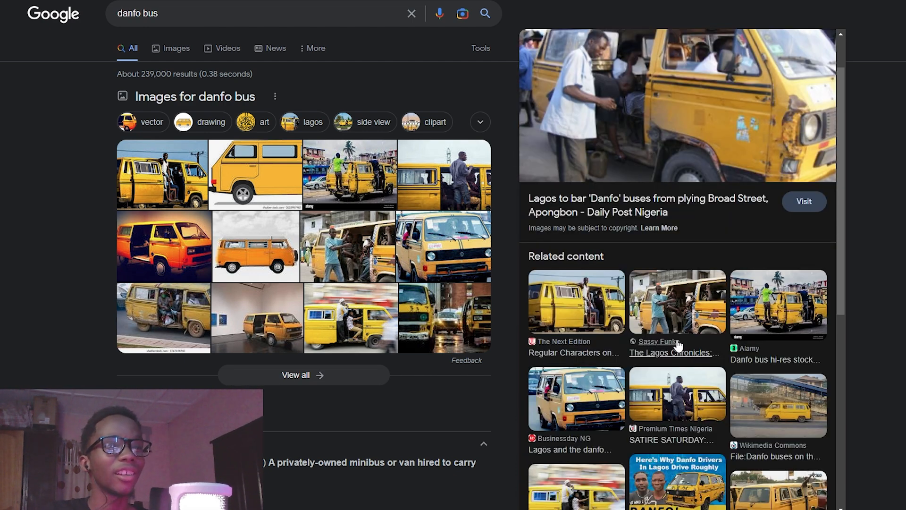
click(603, 309)
scroll(632, 377, down, 3)
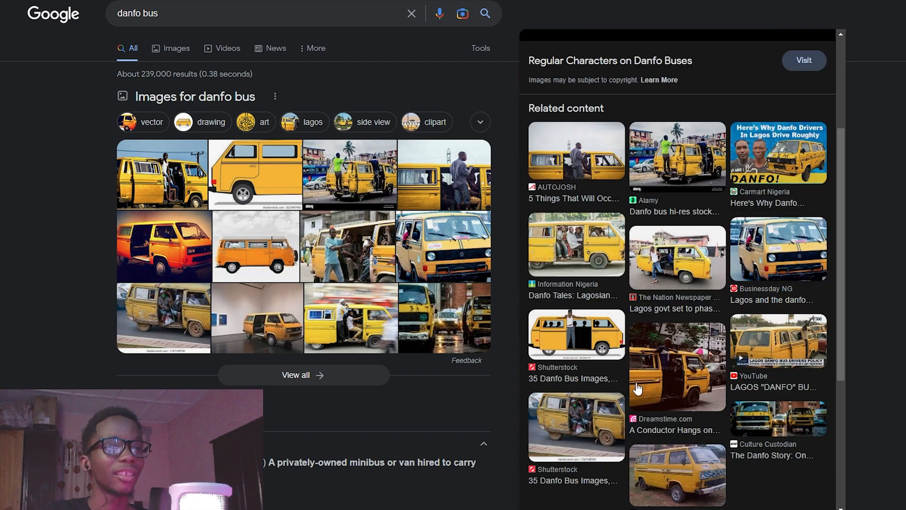
click(670, 398)
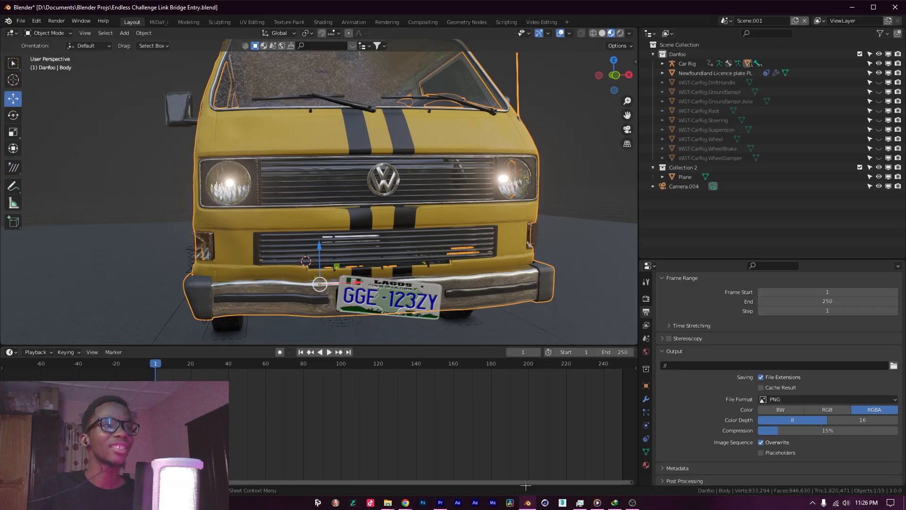
Return to Blender and inspect the Danfo bus model close up and as a whole in Scene.001.
middle_drag(307, 255, 392, 227)
scroll(424, 222, up, 4)
scroll(471, 215, down, 4)
shift+middle_drag(543, 211, 494, 201)
middle_drag(573, 194, 543, 236)
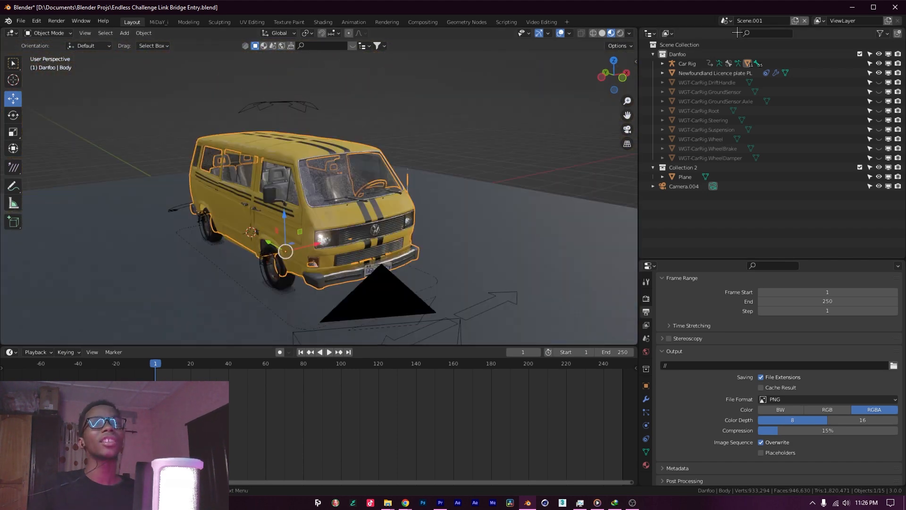
Switch to the Main Scene and select and frame the compact car on the bridge.
click(726, 20)
click(745, 35)
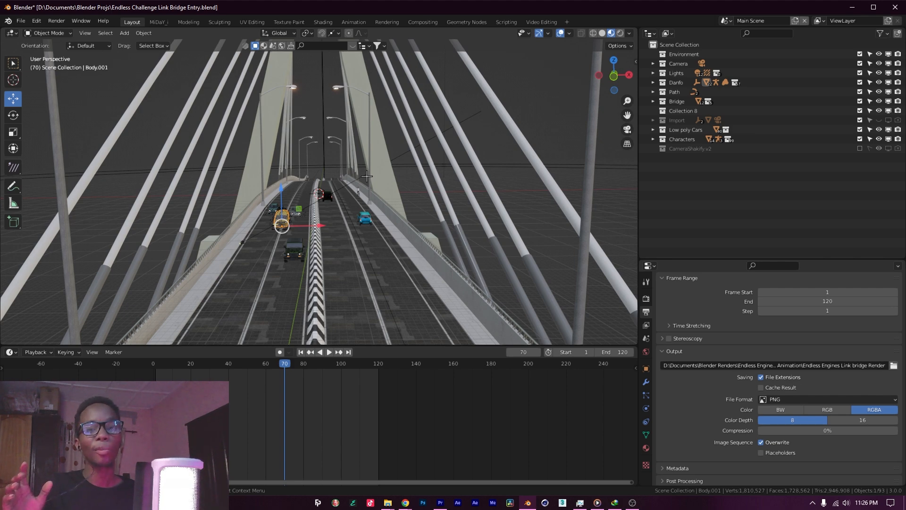
middle_drag(324, 230, 500, 245)
click(323, 242)
key(KP_Decimal)
Play the animation in reverse, move to frame 80 and frame the compact car again.
key(shift+ctrl+space)
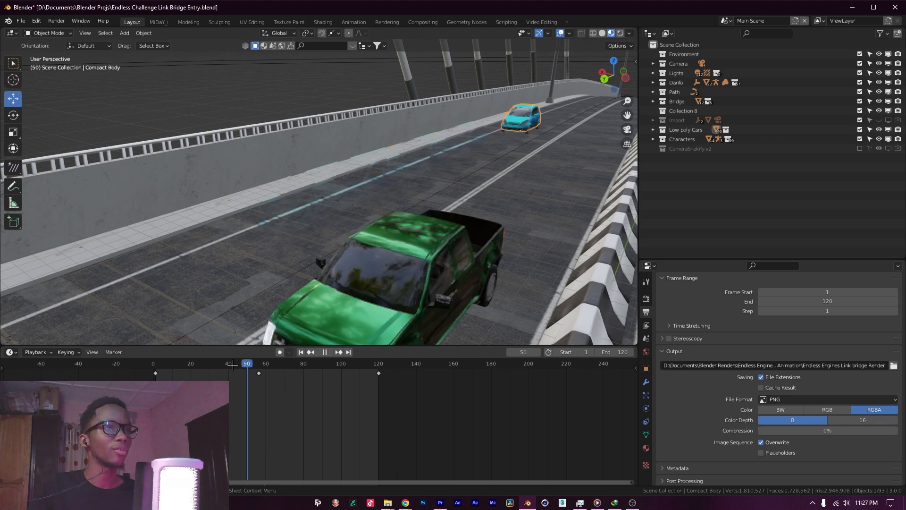
drag(260, 359, 303, 361)
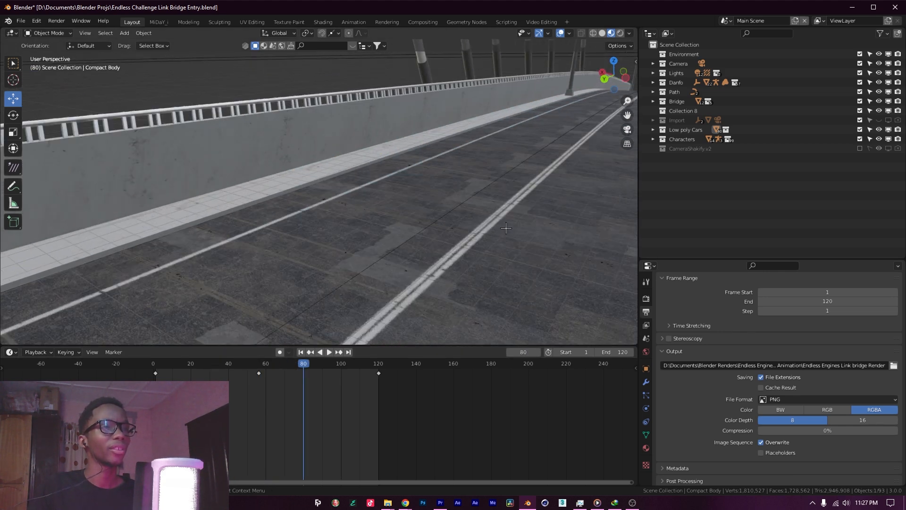
key(KP_Decimal)
click(471, 219)
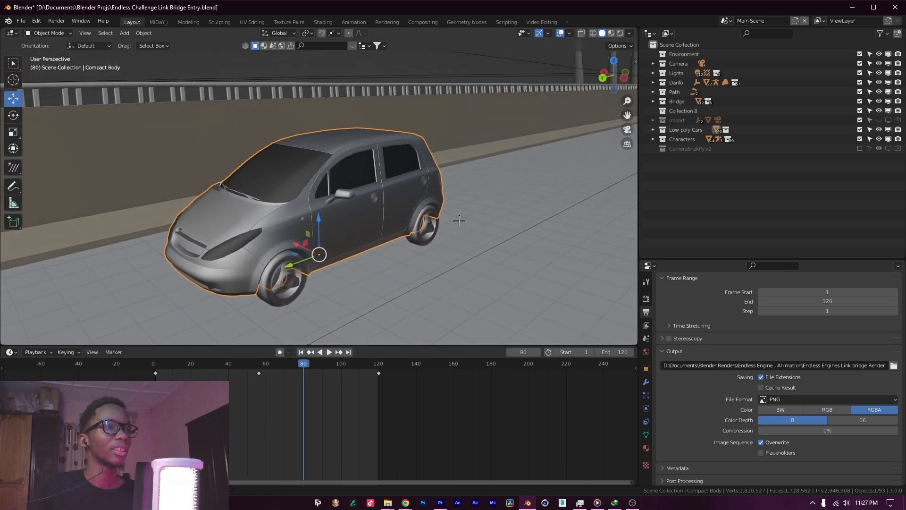
Scrub to frame 87 and examine the compact car and the surrounding bridge traffic from several angles.
mouse_move(304, 364)
mouse_down()
mouse_move(294, 364)
mouse_move(312, 364)
mouse_move(300, 363)
mouse_up()
scroll(359, 285, down, 3)
middle_drag(405, 277, 231, 241)
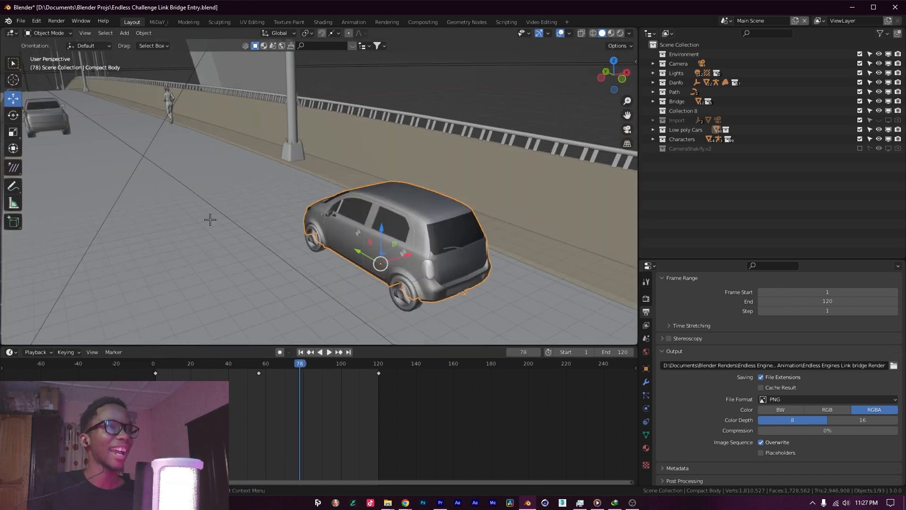
scroll(212, 220, down, 4)
middle_drag(198, 200, 306, 221)
mouse_move(302, 364)
mouse_down()
mouse_move(285, 368)
mouse_move(316, 366)
mouse_up()
scroll(348, 215, down, 5)
middle_drag(348, 215, 308, 230)
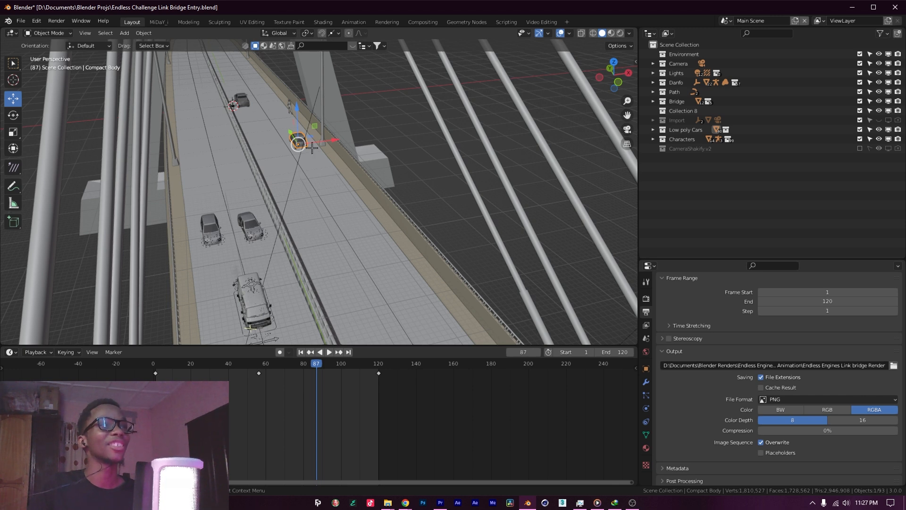
Select and frame the running character beside the bridge railing and view her among the traffic.
click(288, 104)
key(KP_Decimal)
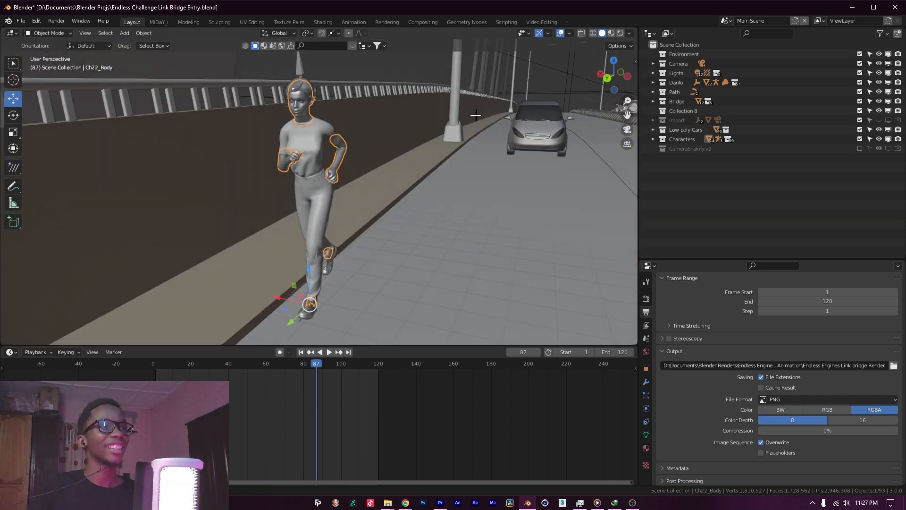
scroll(411, 127, down, 2)
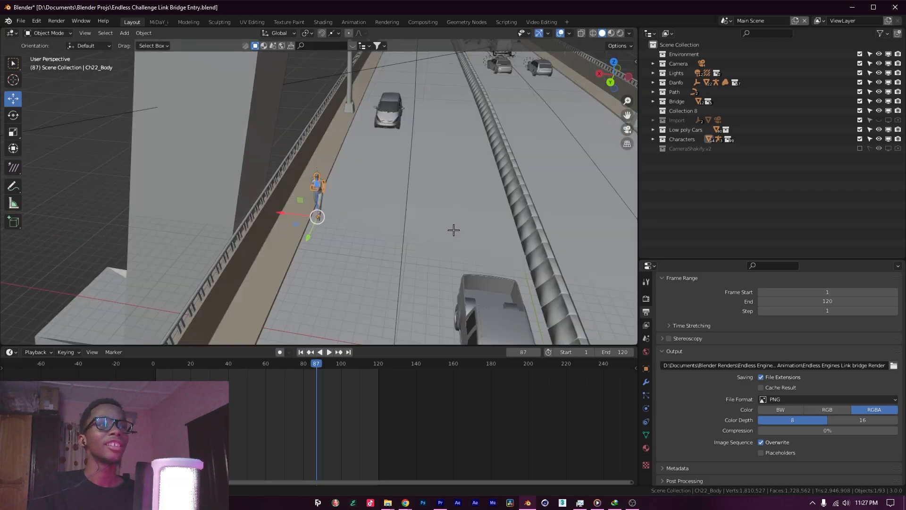
middle_drag(321, 207, 334, 218)
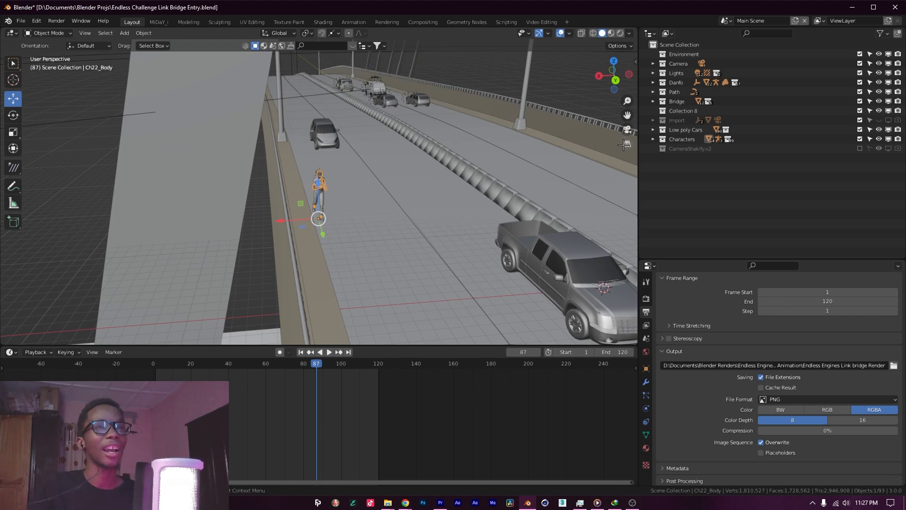
Return to the camera view and scrub the animation back to frame 37 to check the runner behind the barrier.
click(628, 130)
scroll(411, 218, up, 3)
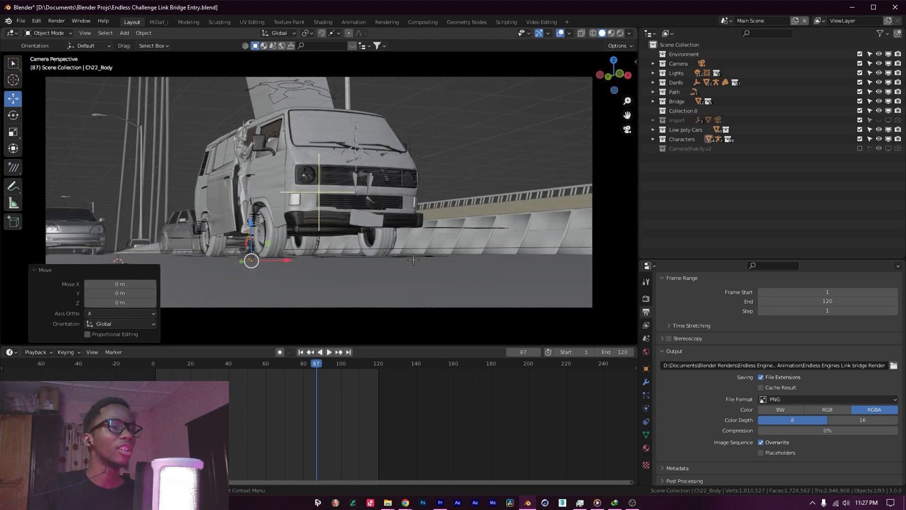
drag(317, 373, 241, 373)
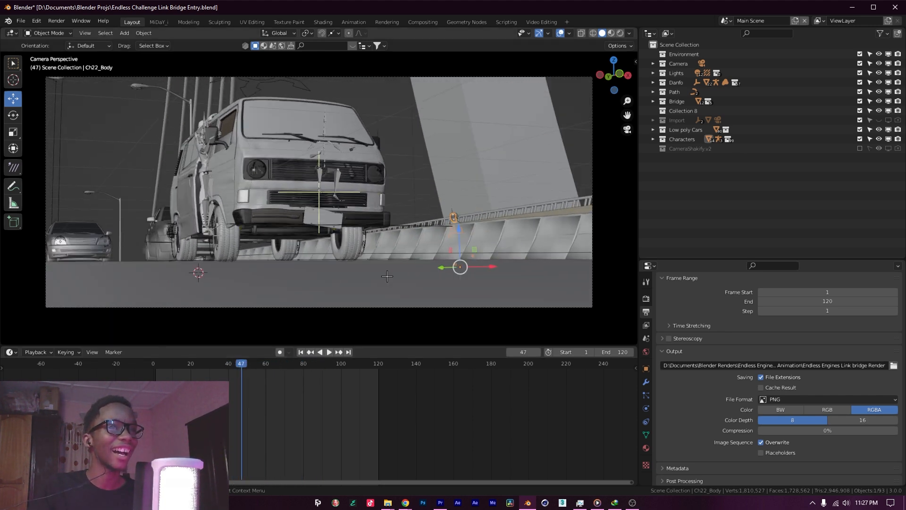
drag(242, 365, 224, 366)
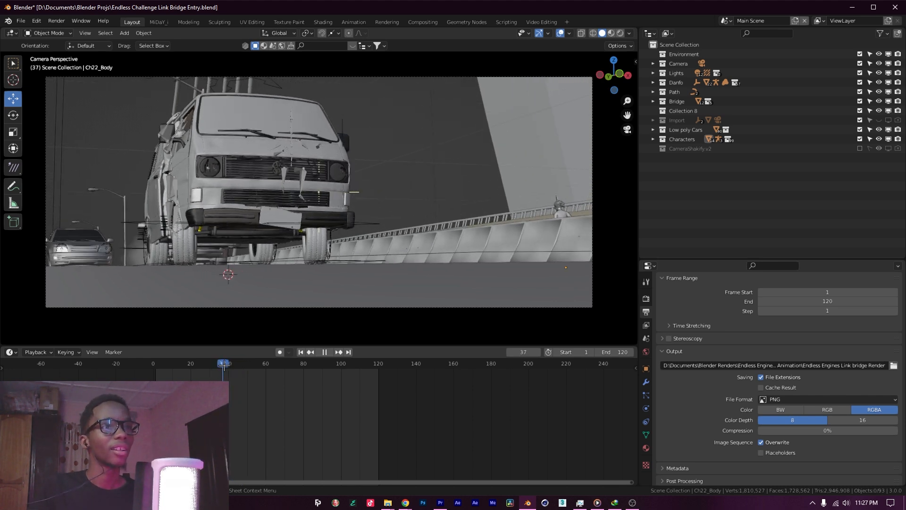
Play the camera-view animation in Rendered shading from frame 38 to frame 128, then return to Solid shading.
key(z)
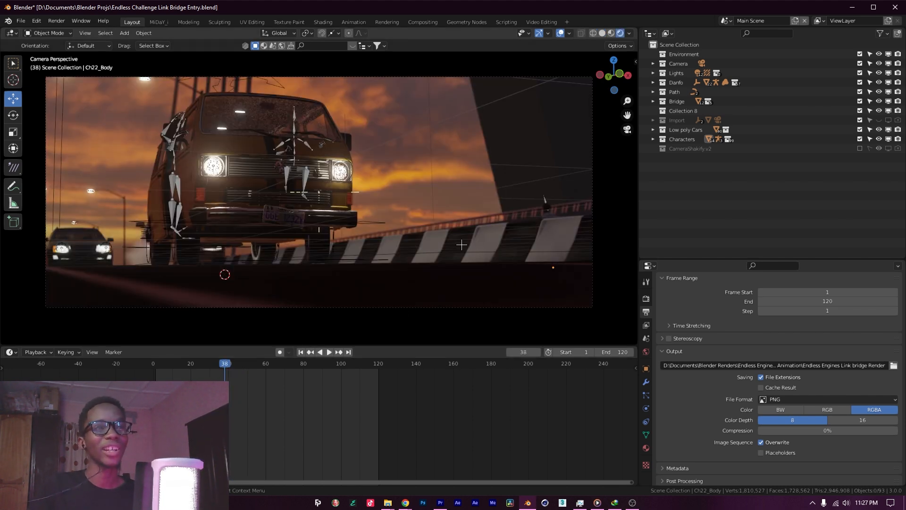
key(space)
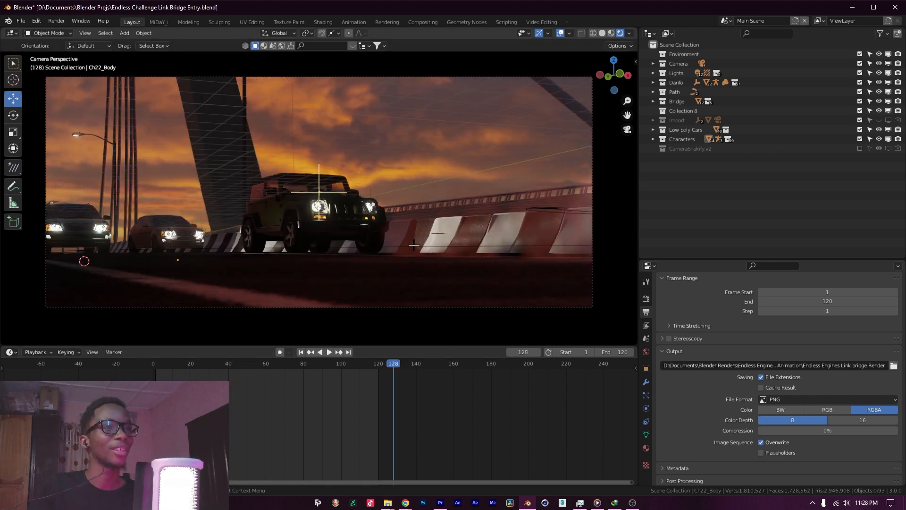
key(z)
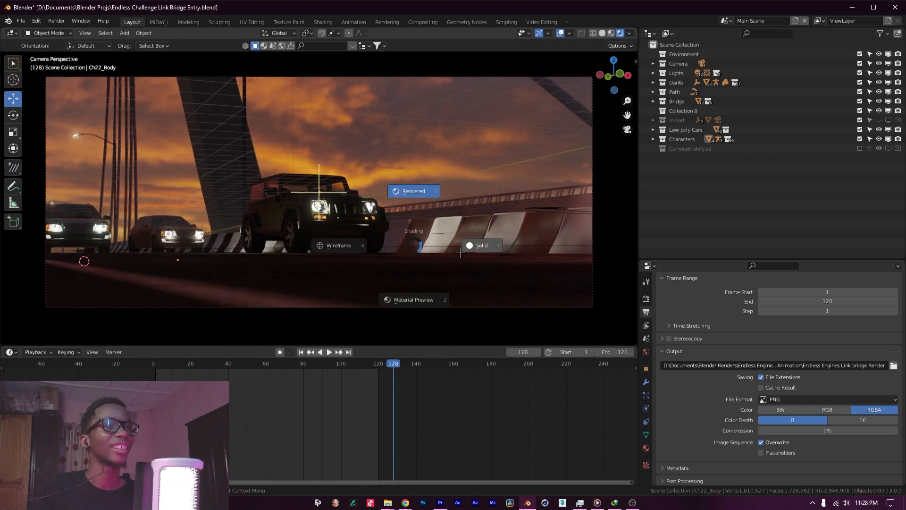
click(465, 250)
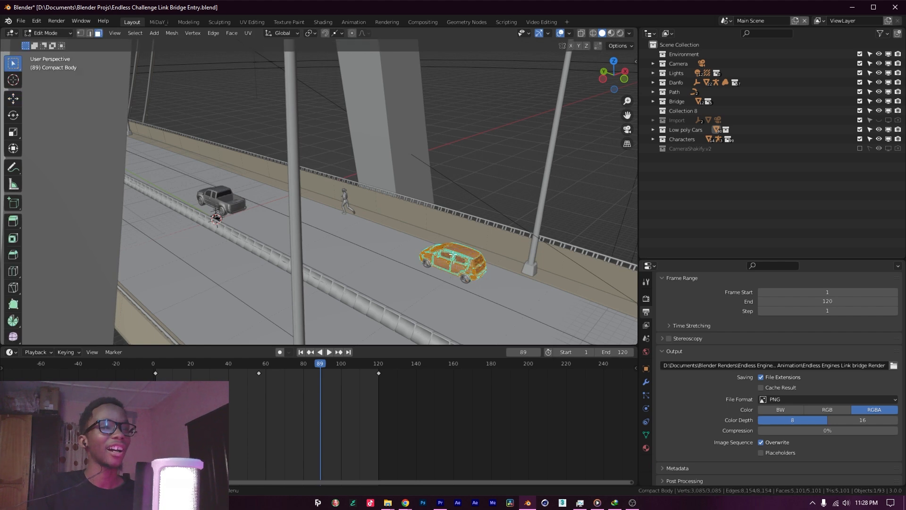
Examine the compact car's mesh in Edit Mode, return to Object Mode and view the bridge around it.
key(Tab)
scroll(453, 254, up, 5)
shift+middle_drag(609, 300, 377, 203)
middle_drag(474, 248, 389, 239)
key(Tab)
scroll(423, 233, down, 9)
scroll(377, 240, down, 3)
middle_drag(305, 241, 267, 224)
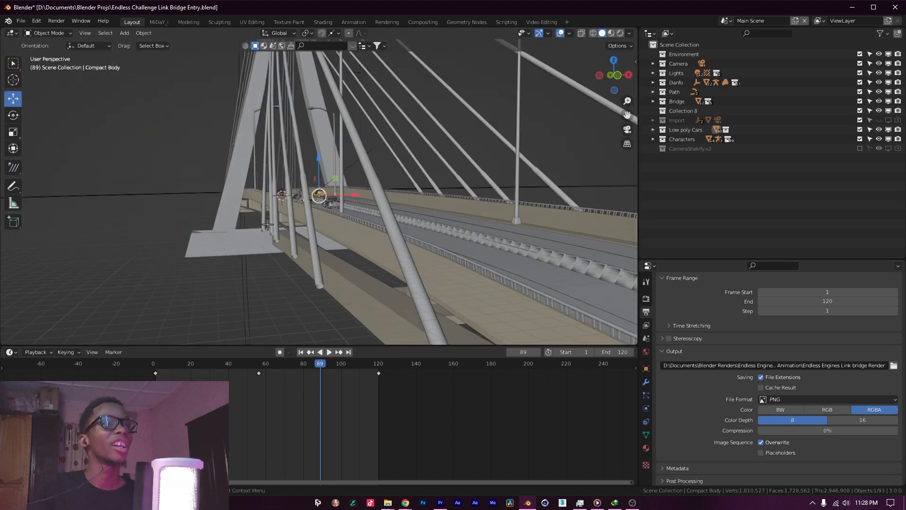
middle_drag(324, 237, 316, 238)
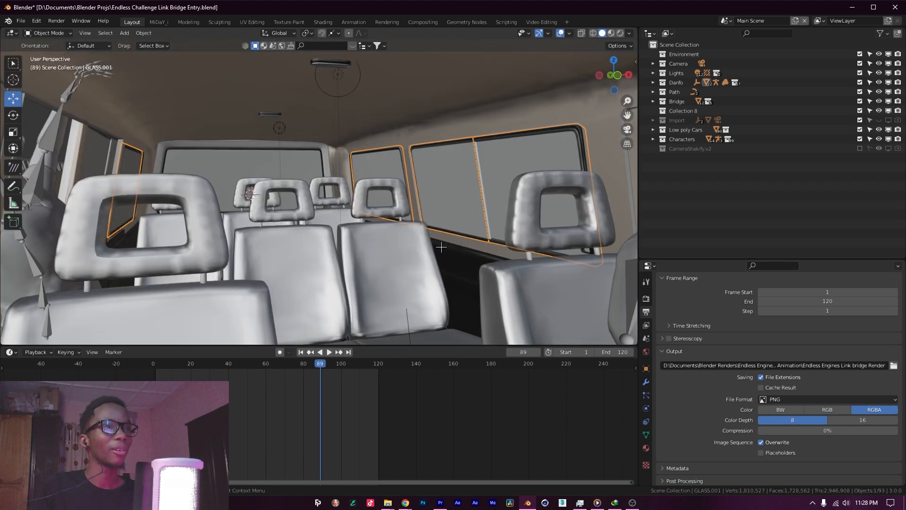
Examine the Danfo bus interior, covering the passenger seats and the driver figure.
middle_drag(441, 246, 421, 247)
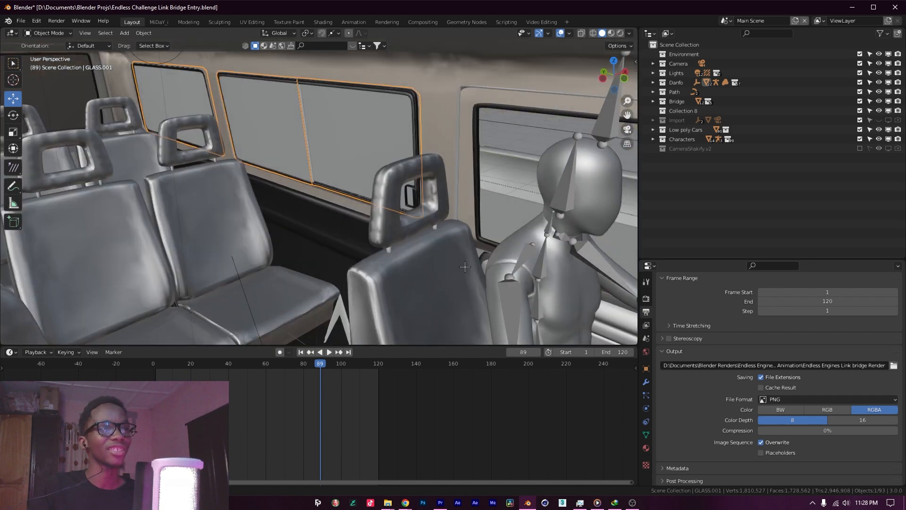
middle_drag(465, 267, 499, 245)
scroll(498, 245, up, 4)
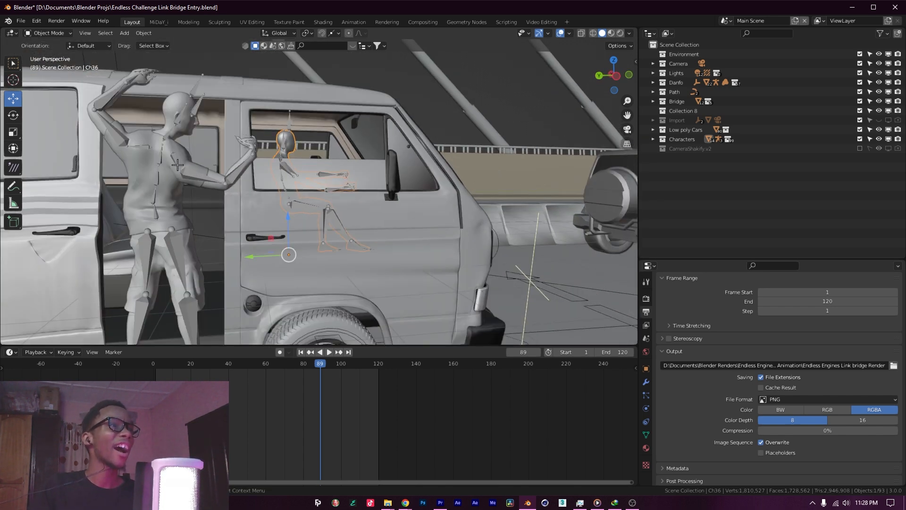
Put the conductor's armature in Object Mode, scrub to frame 37 and frame him hanging from the bus door.
click(177, 165)
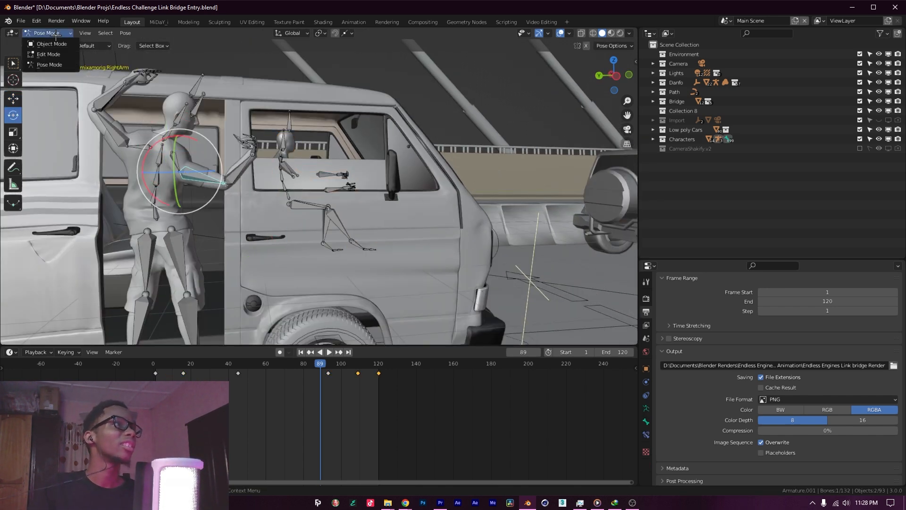
click(55, 47)
scroll(222, 196, down, 6)
scroll(222, 196, up, 3)
middle_drag(222, 196, 163, 273)
scroll(162, 272, down, 3)
scroll(162, 273, down, 1)
scroll(309, 299, up, 4)
drag(317, 364, 223, 364)
key(KP_Decimal)
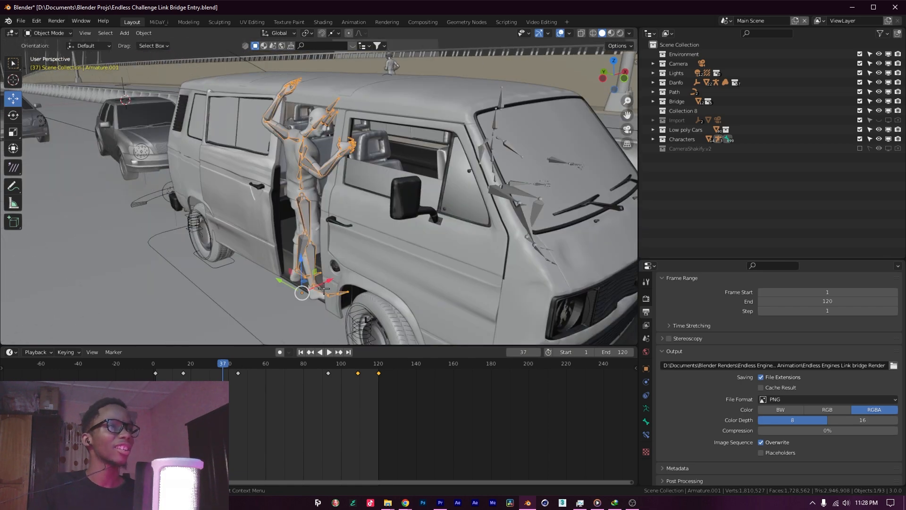
Jump to the first frame, frame the conductor from behind and step the animation forward to frame 12.
key(shift+Left)
key(KP_Decimal)
middle_drag(445, 264, 577, 251)
scroll(574, 250, down, 3)
key(Right)
key(Right)
key(Right)
key(Right)
key(Right)
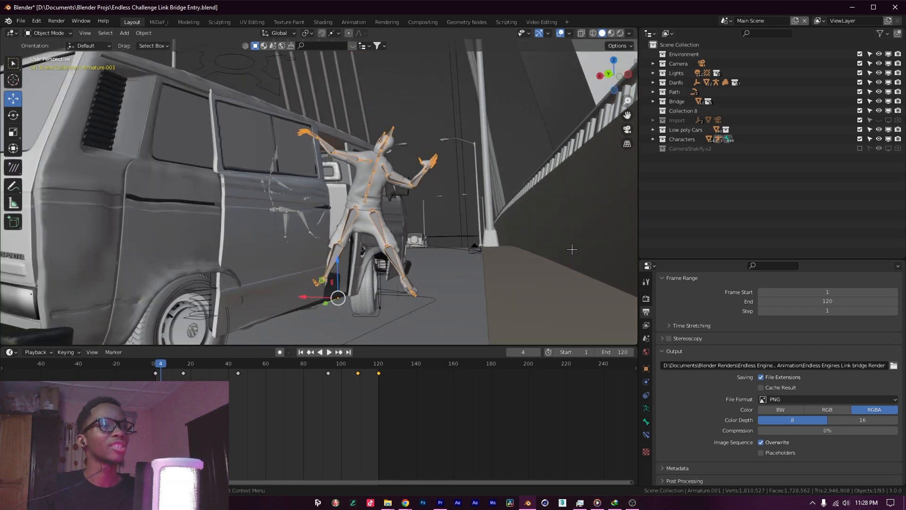
key(Right)
key(Right)
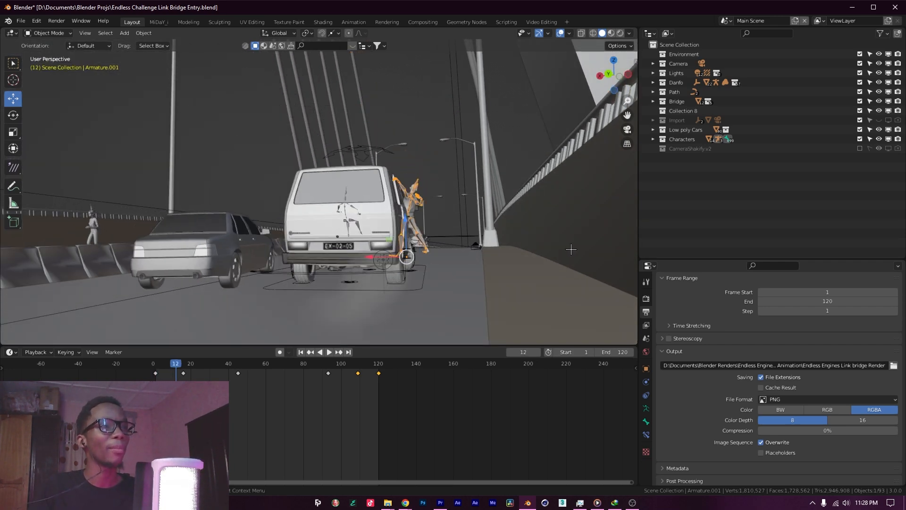
Reframe the conductor from the front of the bus and step forward and back, stopping at frame 14.
key(Right)
key(Right)
key(Right)
key(KP_Decimal)
middle_drag(562, 250, 482, 184)
key(Right)
key(Right)
key(Right)
key(Right)
key(Left)
key(Left)
key(Left)
key(Left)
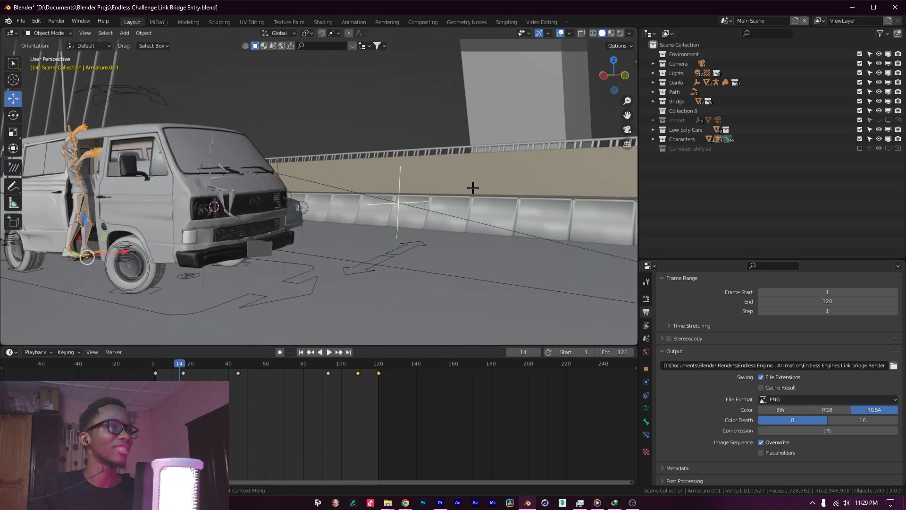
Step forward to frame 18 to check the conductor's pose at the open bus door.
key(Right)
key(Right)
key(Right)
key(Right)
key(Right)
key(Right)
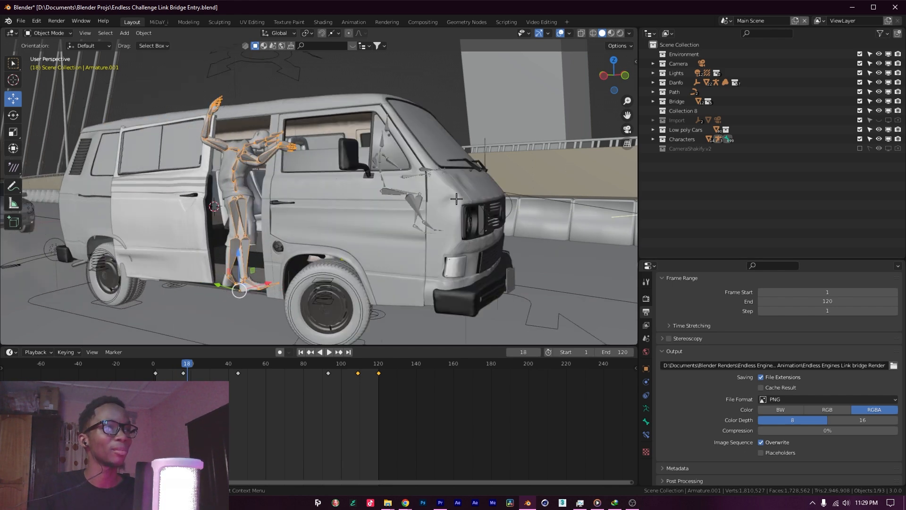
Advance frame by frame to frame 32, watching the conductor and bus from the side.
key(Right)
key(Right)
key(Right)
key(Right)
key(Right)
middle_drag(479, 200, 506, 173)
key(Right)
key(Right)
key(Right)
key(Right)
key(Right)
key(Right)
key(Right)
key(Right)
key(Right)
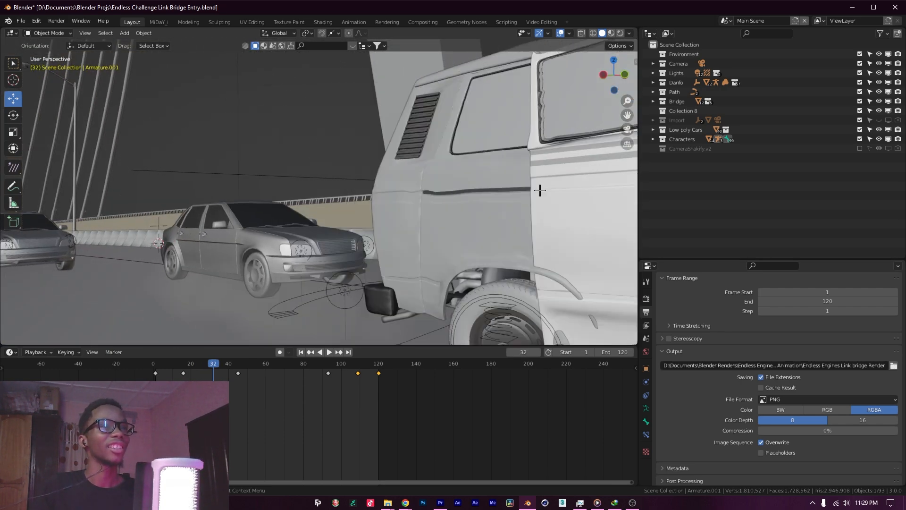
Reframe the conductor, advance to frame 43 and view the bus with its surrounding traffic from the front.
key(KP_Decimal)
key(Right)
key(Right)
key(Right)
key(Right)
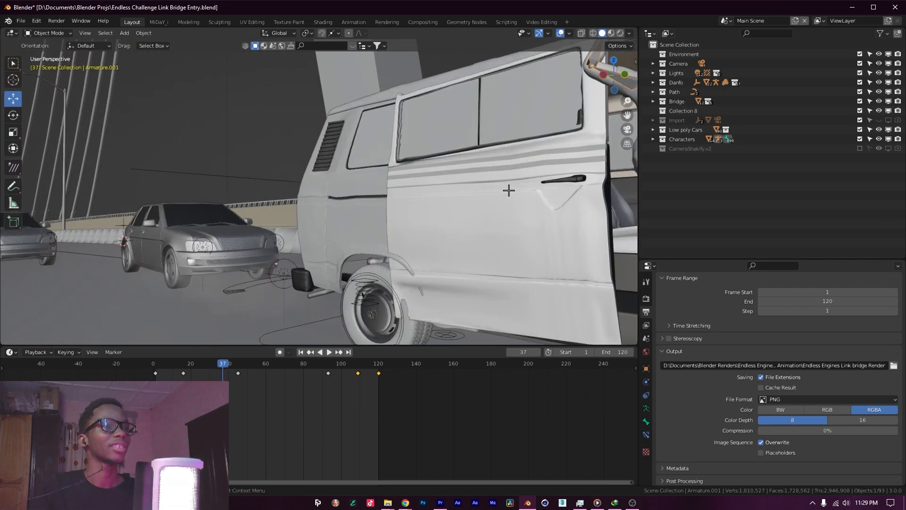
key(Right)
key(Right)
key(Right)
key(Right)
key(Right)
key(Right)
key(KP_Decimal)
scroll(389, 237, down, 6)
middle_drag(392, 240, 601, 167)
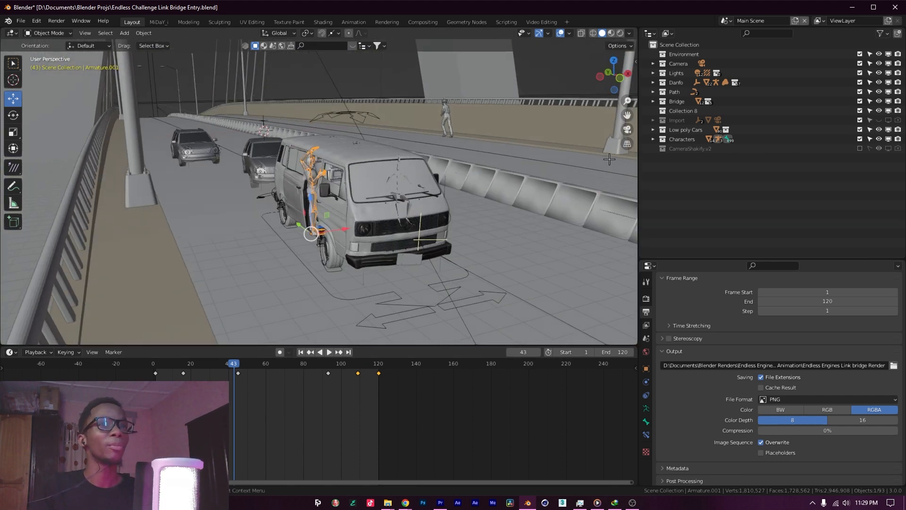
Return to the camera view and scrub from frame 43 to frame 118 to check the conductor's motion.
click(627, 129)
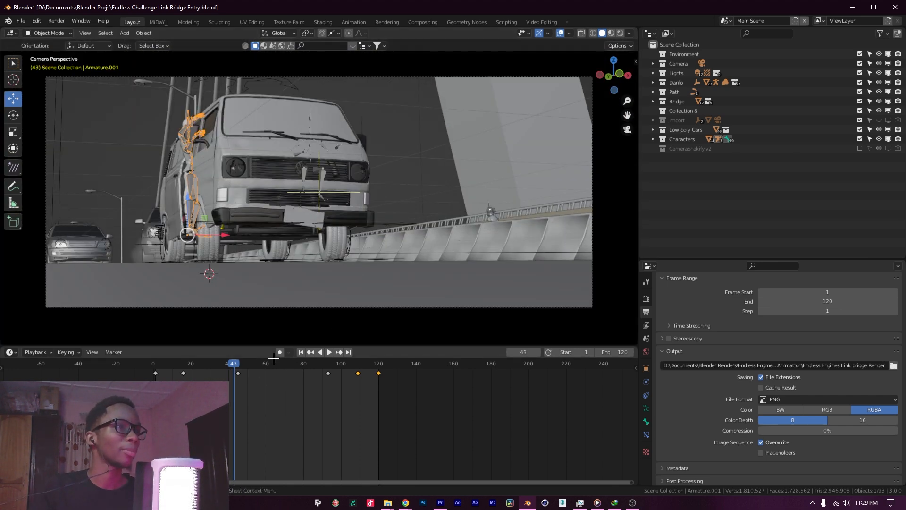
drag(240, 363, 288, 368)
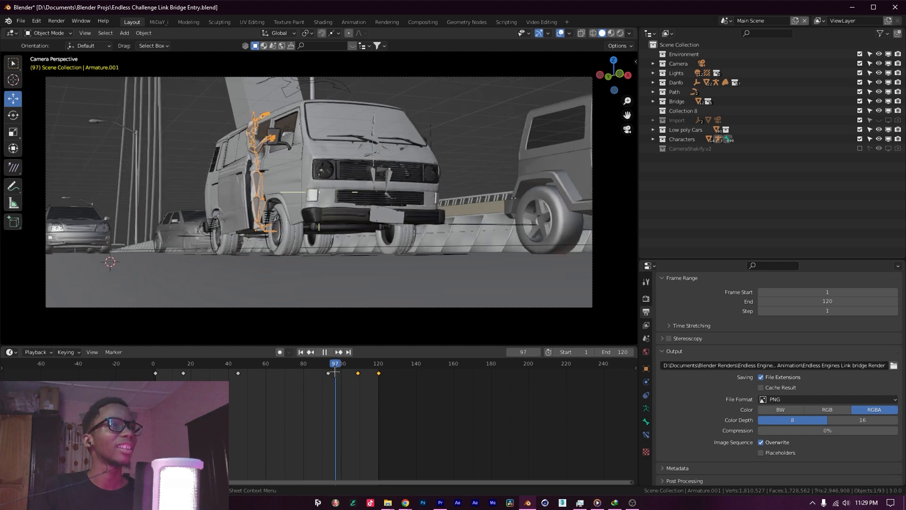
drag(338, 371, 376, 374)
Inspect the Smoke.001 volume behind the bus, show its Mesh to Volume modifier and scrub to frame 92.
scroll(384, 262, down, 3)
key(KP_0)
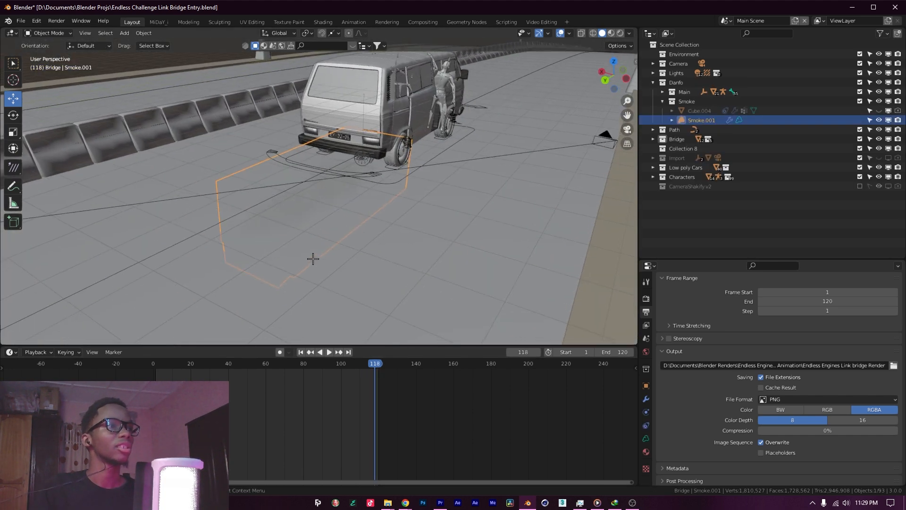
middle_drag(313, 258, 472, 240)
click(645, 399)
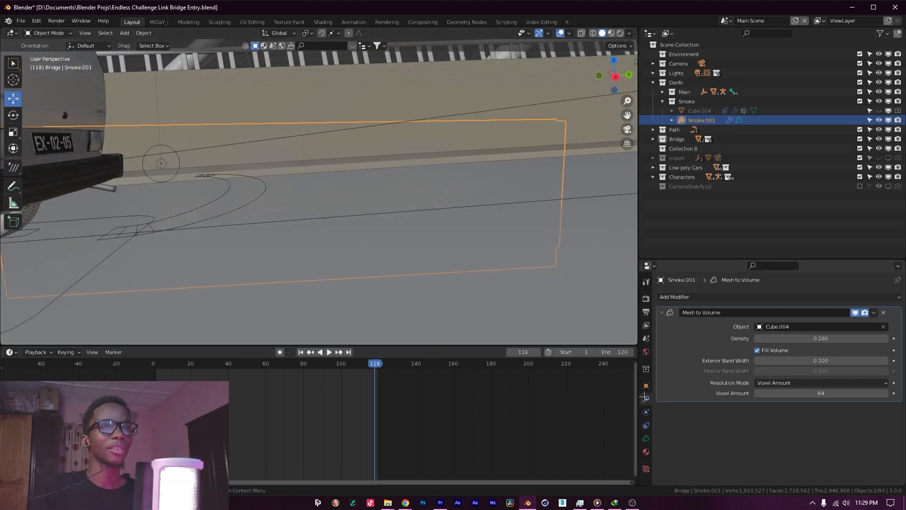
middle_drag(600, 303, 425, 330)
drag(376, 363, 326, 363)
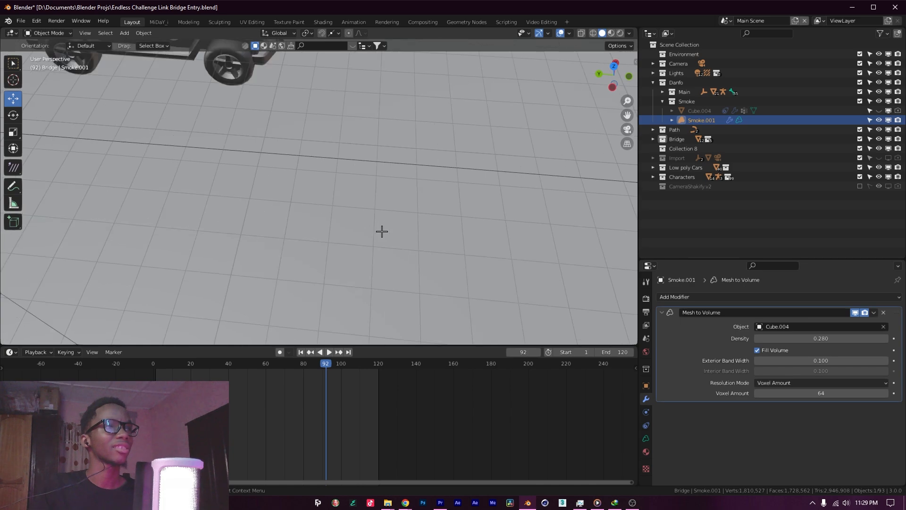
Preview the exhaust smoke behind the bus in Material Preview and Rendered shading.
key(z)
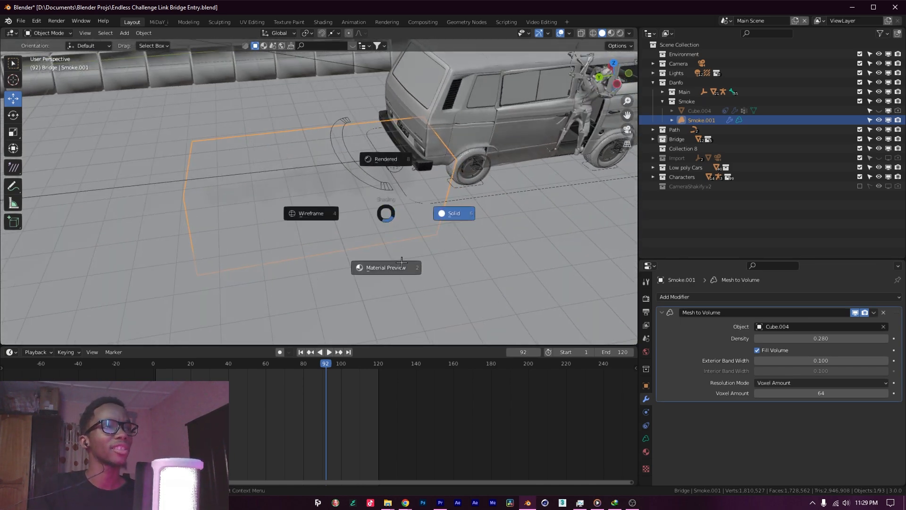
click(401, 262)
mouse_move(402, 263)
middle_down()
mouse_move(415, 212)
mouse_move(372, 201)
middle_up()
key(z)
click(417, 148)
mouse_move(440, 163)
middle_down()
mouse_move(407, 181)
mouse_move(388, 158)
middle_up()
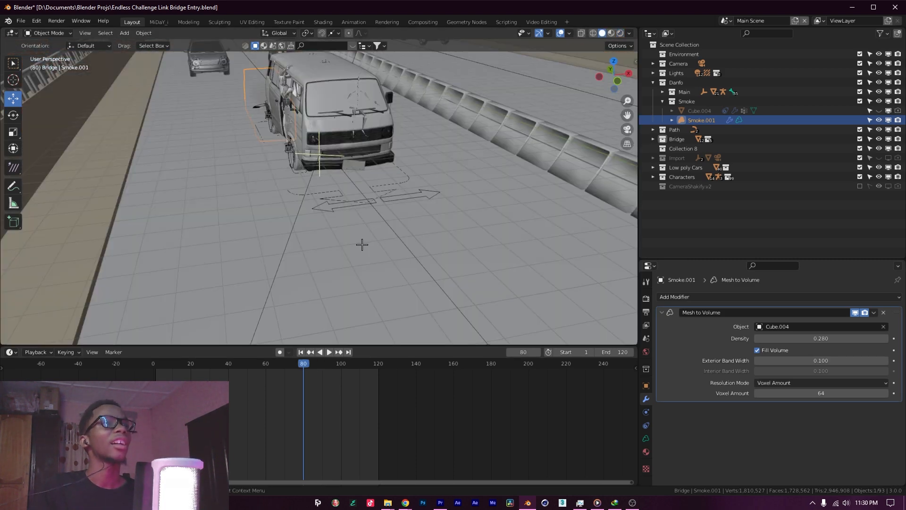
View the whole bridge and its surroundings, including the sky in Rendered shading.
scroll(363, 243, down, 7)
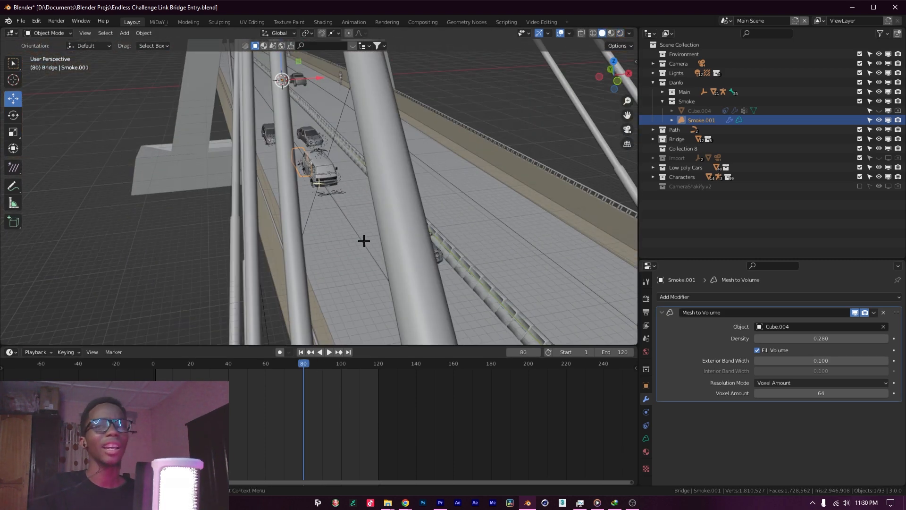
scroll(329, 187, down, 6)
middle_drag(348, 192, 410, 237)
scroll(302, 198, down, 4)
scroll(392, 208, down, 1)
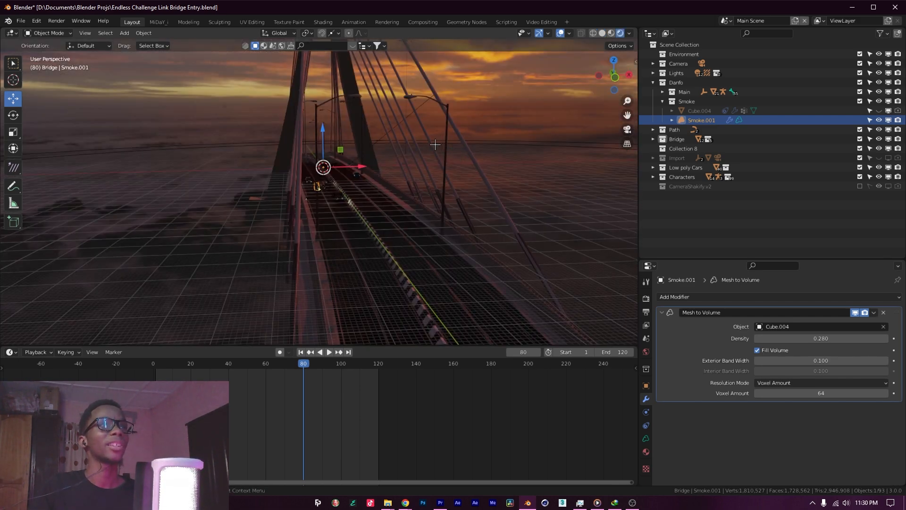
middle_drag(435, 144, 486, 142)
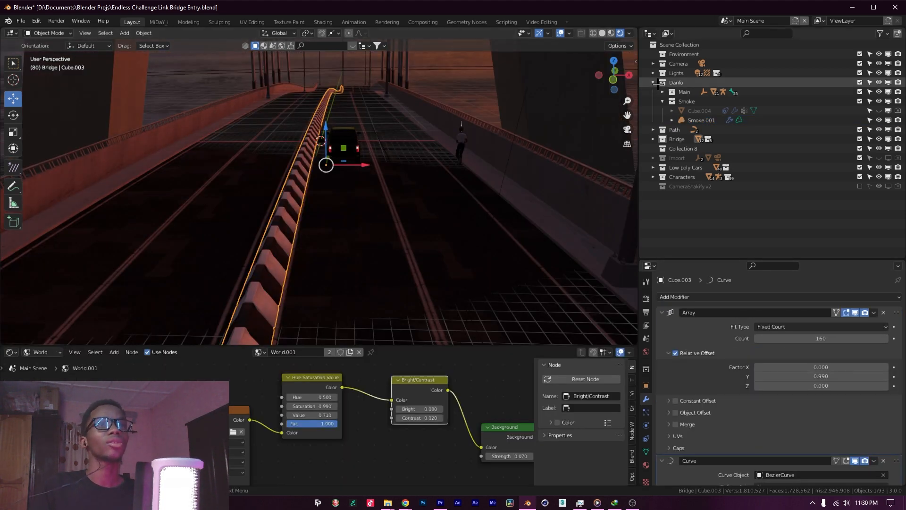
Collapse the Danfo collection and expand the Lights collection and its Buss subcollection.
click(653, 82)
click(653, 73)
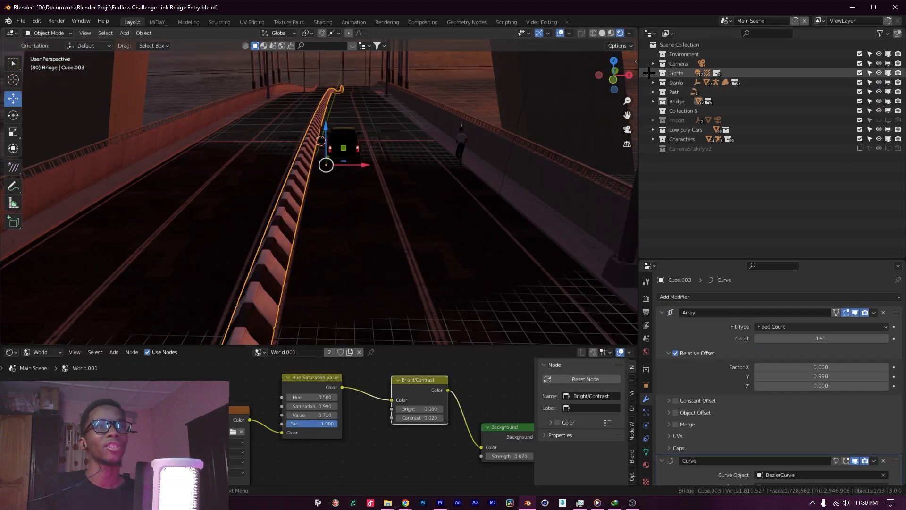
click(663, 82)
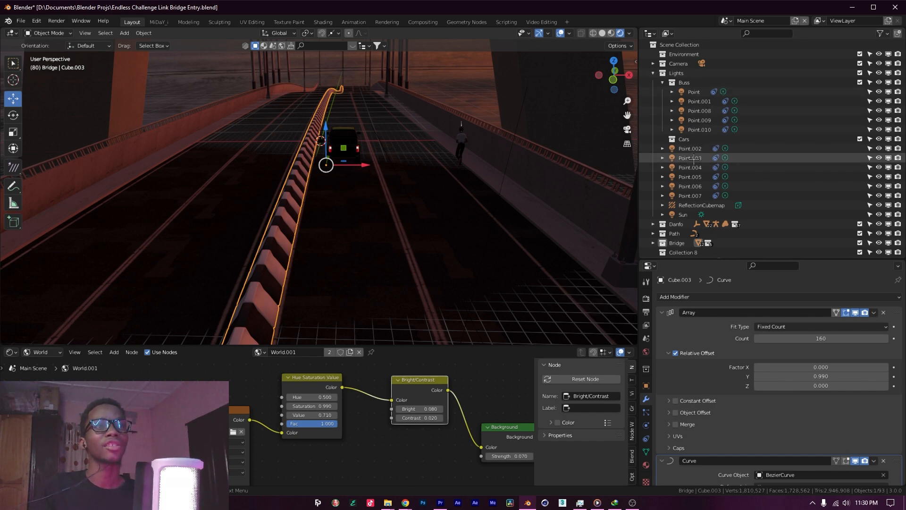
Select and frame the Sun light, toggle its viewport visibility and examine its effect on the bridge.
click(693, 214)
key(KP_Decimal)
middle_drag(479, 174, 311, 227)
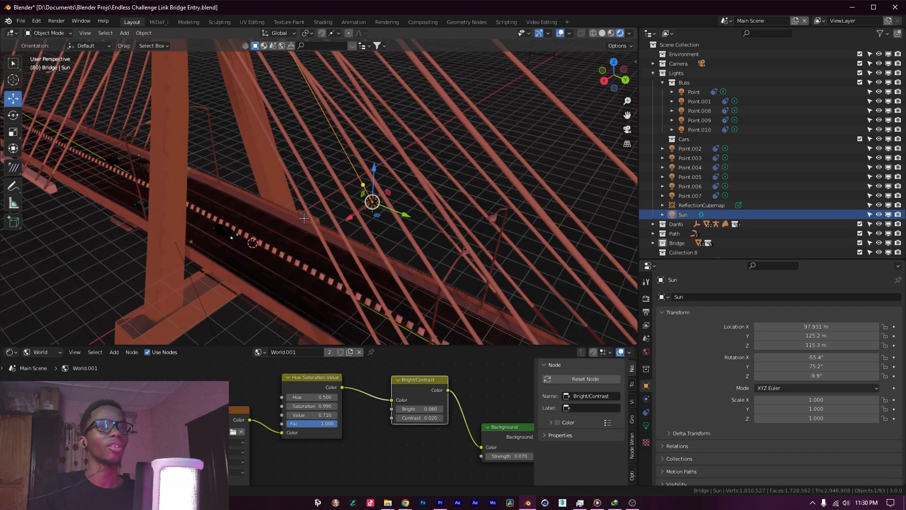
click(879, 215)
click(879, 215)
middle_drag(425, 198, 258, 285)
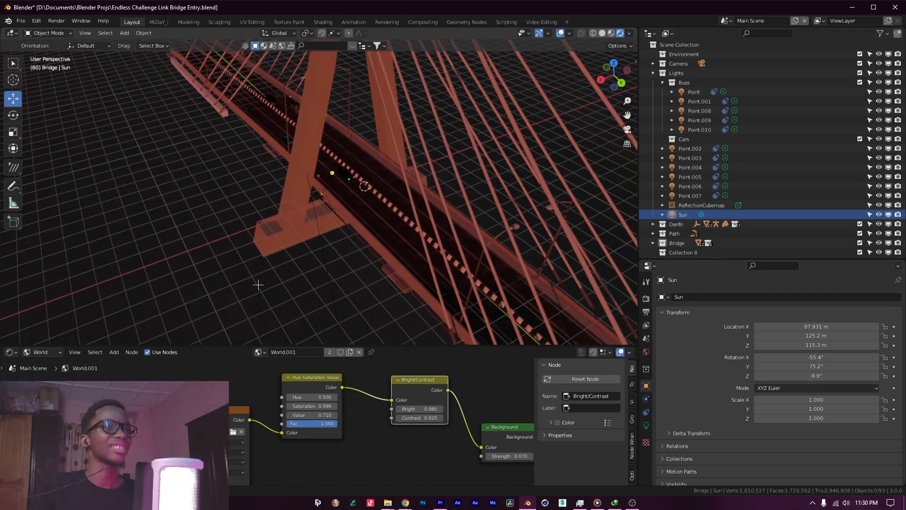
Select the bus rig, then inspect the bus lights Point, Point.001, Point.008 and Point.009 in turn.
click(354, 184)
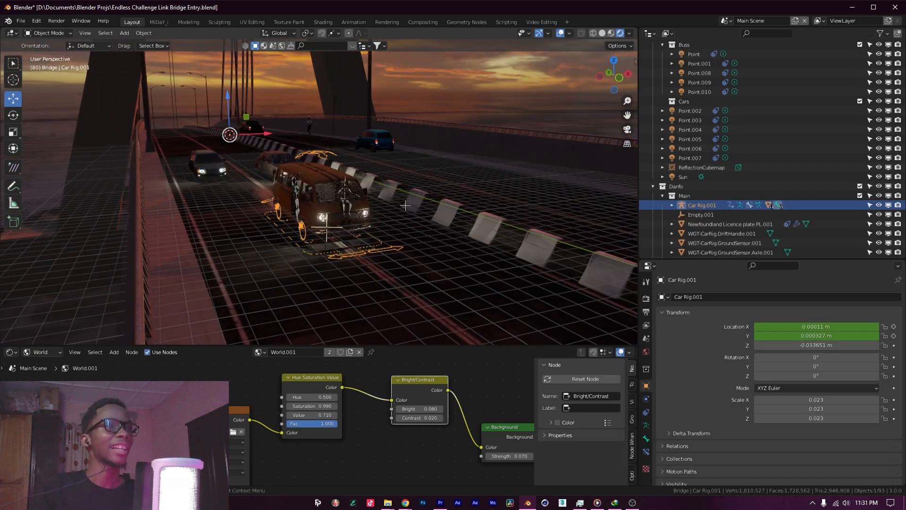
middle_drag(415, 226, 429, 176)
scroll(722, 102, up, 3)
click(694, 92)
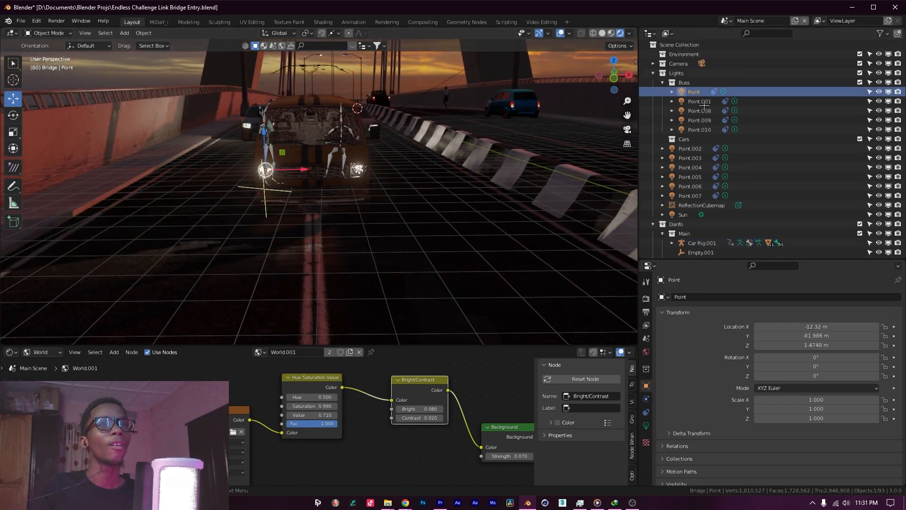
middle_drag(431, 175, 471, 151)
click(698, 102)
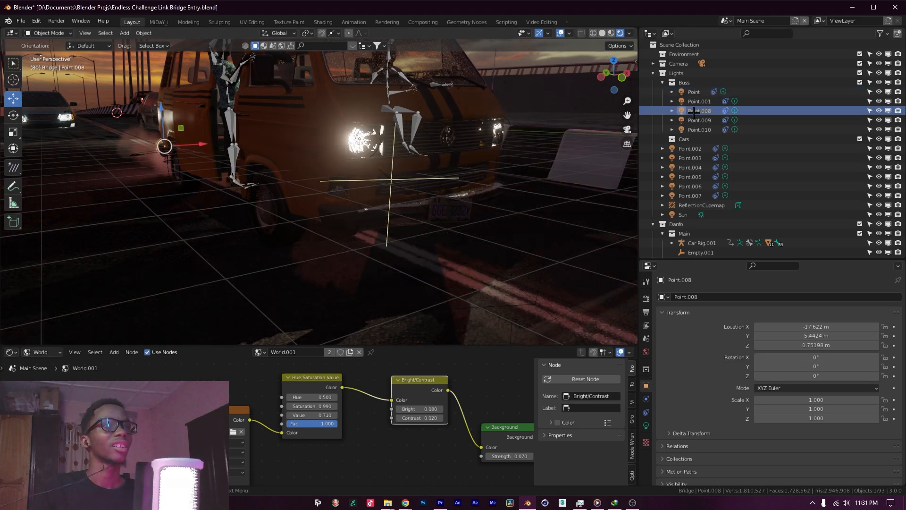
click(698, 111)
click(699, 119)
Examine the lit bus from the surrounding road and from the camera's viewpoint.
scroll(324, 205, down, 5)
middle_drag(210, 191, 483, 190)
click(626, 131)
middle_drag(401, 215, 378, 208)
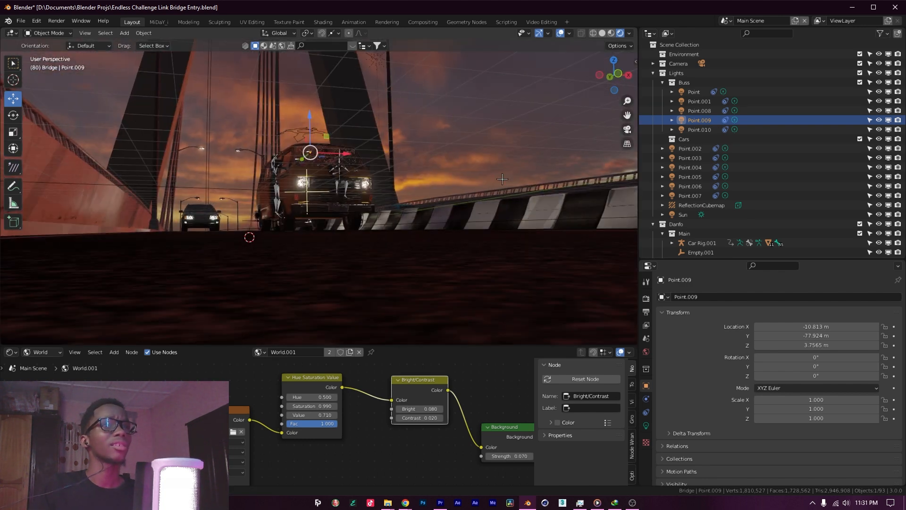
View the scene through the camera and examine the Eevee render settings, including sampling, Ambient Occlusion, Bloom, Screen Space Reflections and Motion Blur.
click(627, 129)
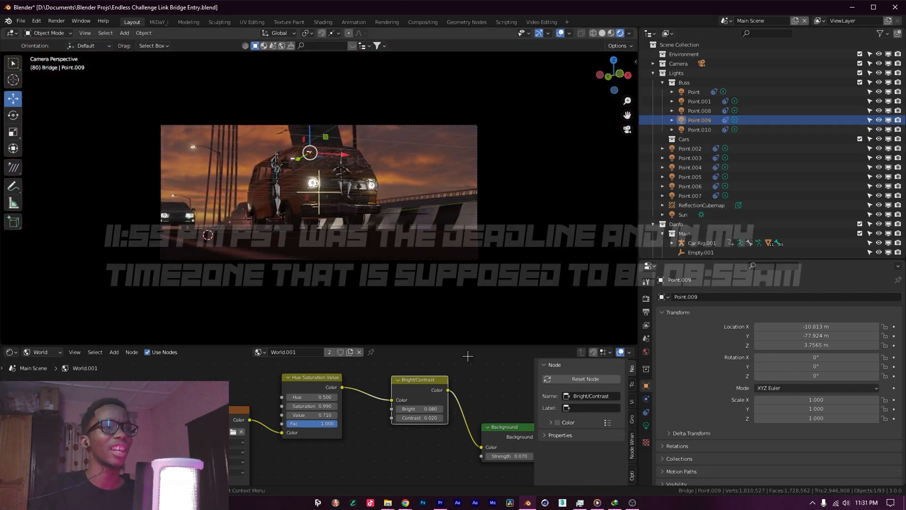
scroll(410, 233, down, 3)
click(646, 297)
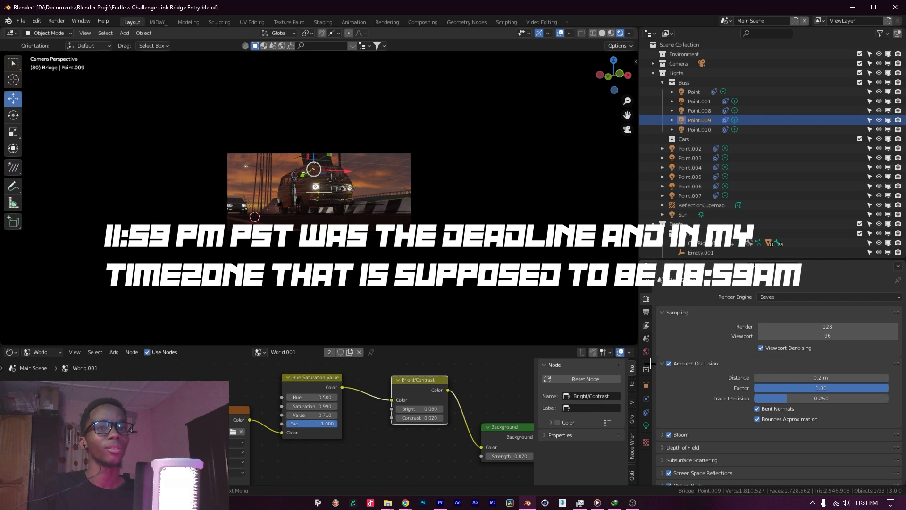
scroll(699, 344, down, 1)
drag(687, 257, 686, 168)
scroll(707, 292, down, 1)
scroll(397, 223, up, 2)
middle_drag(398, 223, 464, 217)
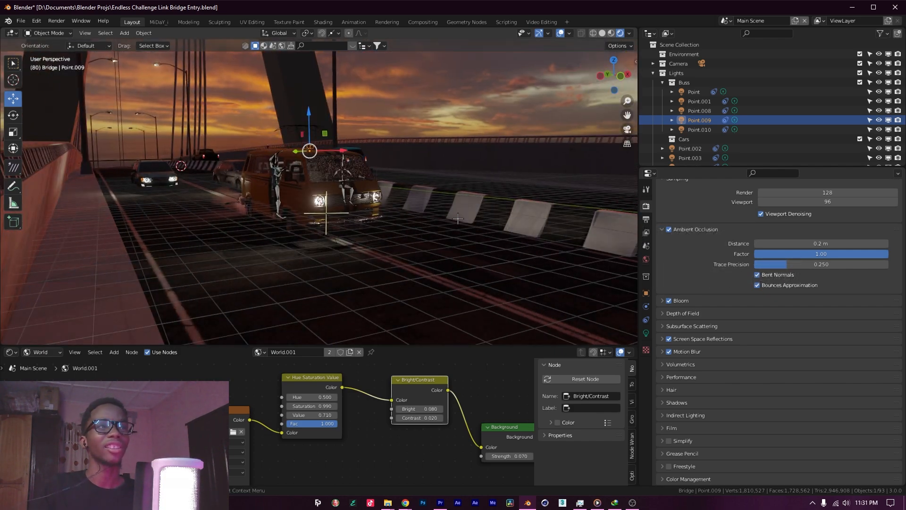
scroll(471, 212, down, 3)
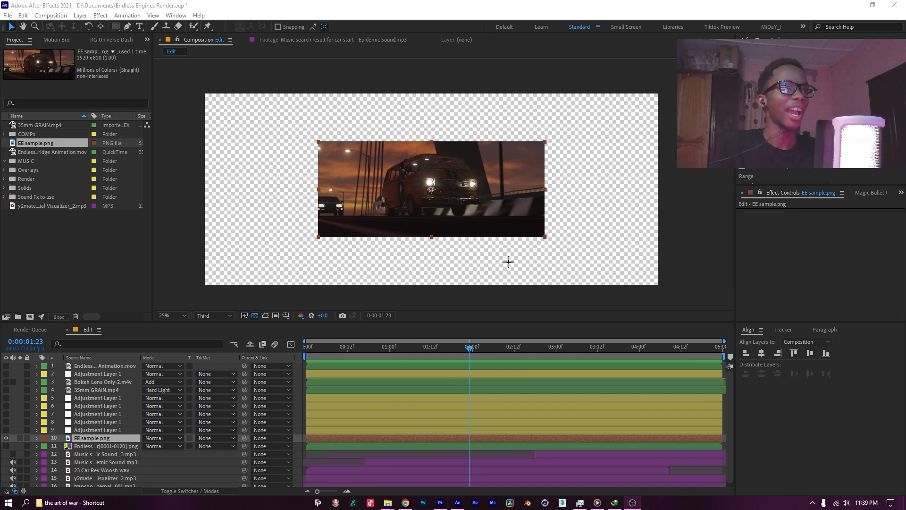
Switch to After Effects and fit the EE sample.png layer to the Edit composition's frame.
key(period)
drag(472, 348, 358, 349)
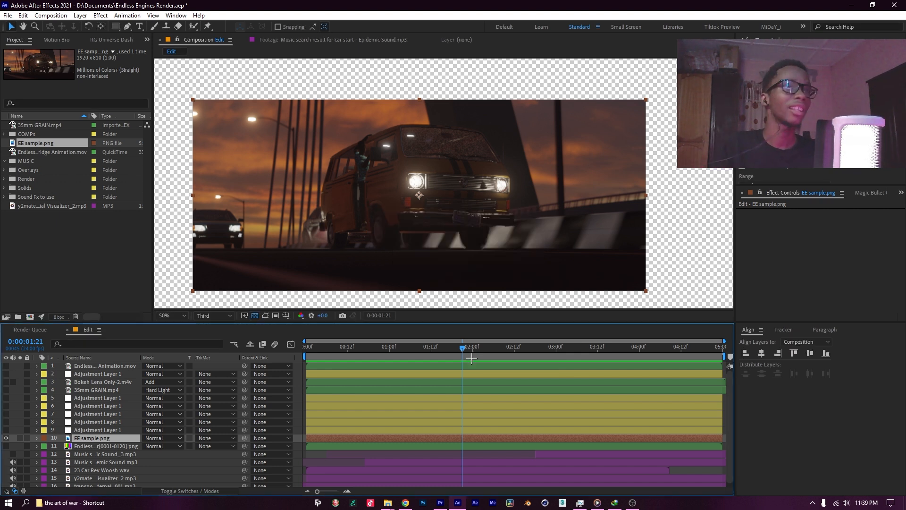
key(comma)
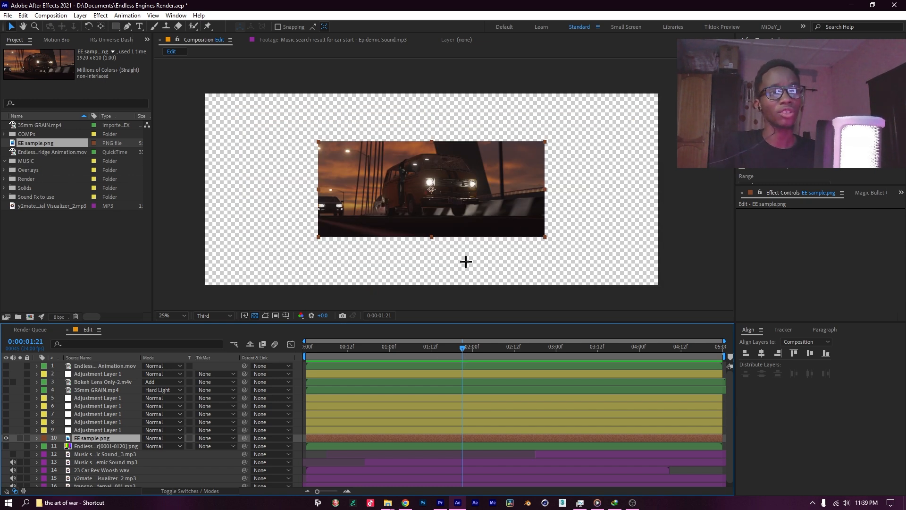
right_click(455, 438)
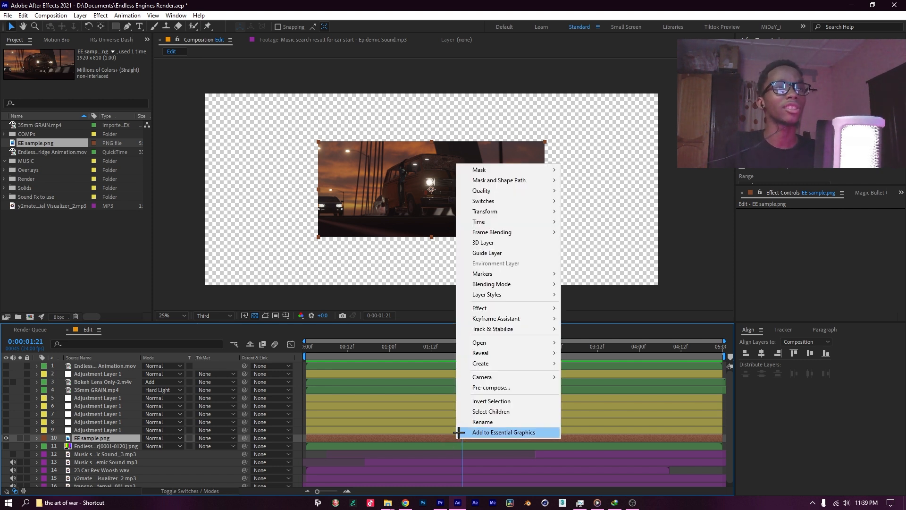
mouse_move(530, 211)
click(589, 335)
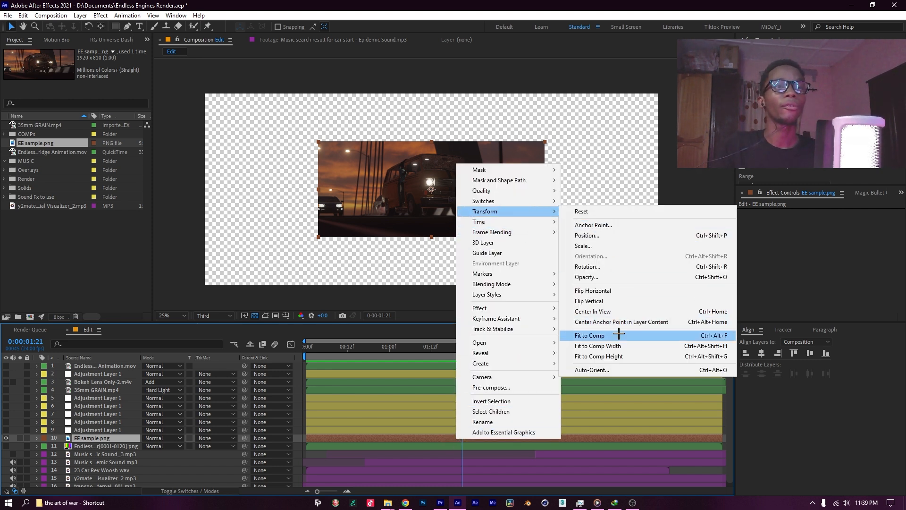
scroll(562, 277, down, 1)
scroll(561, 280, up, 2)
scroll(562, 279, down, 2)
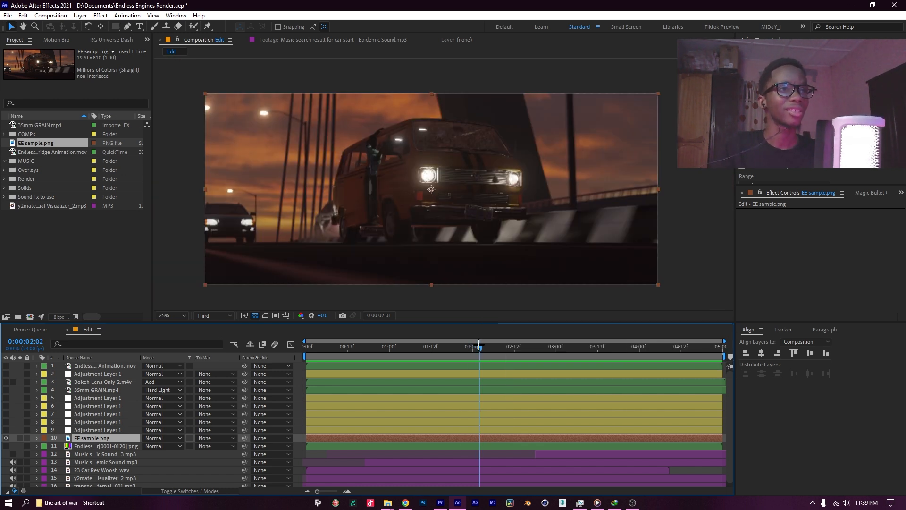
Move the current time to 0:00:01:18 and turn on the adjustment layer directly above EE sample.png.
drag(471, 345, 448, 355)
drag(450, 356, 452, 356)
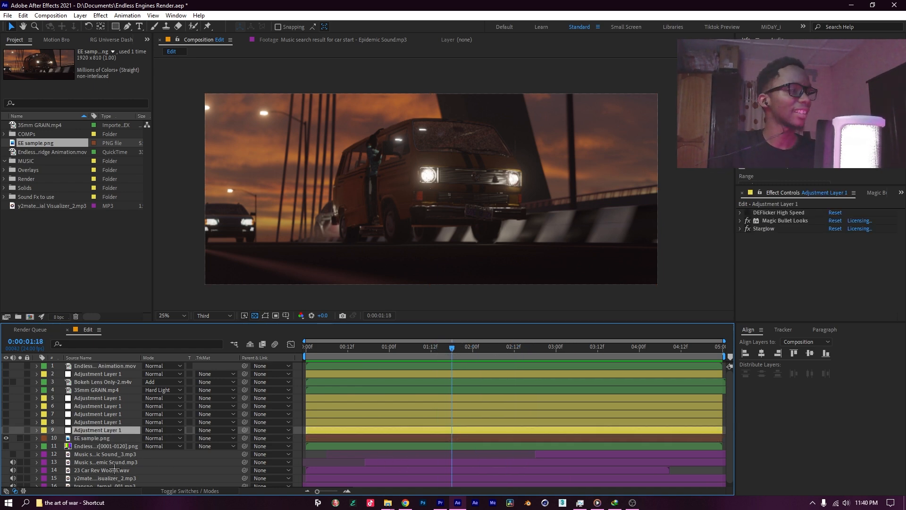
click(6, 430)
scroll(510, 235, up, 3)
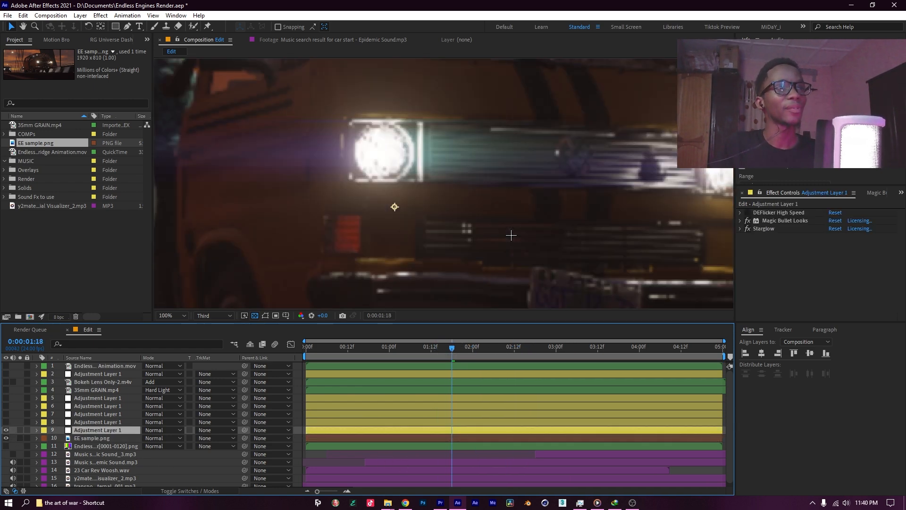
scroll(513, 222, down, 1)
Set the preview resolution to Full and compare the image with the lowest adjustment layer off and on.
click(214, 315)
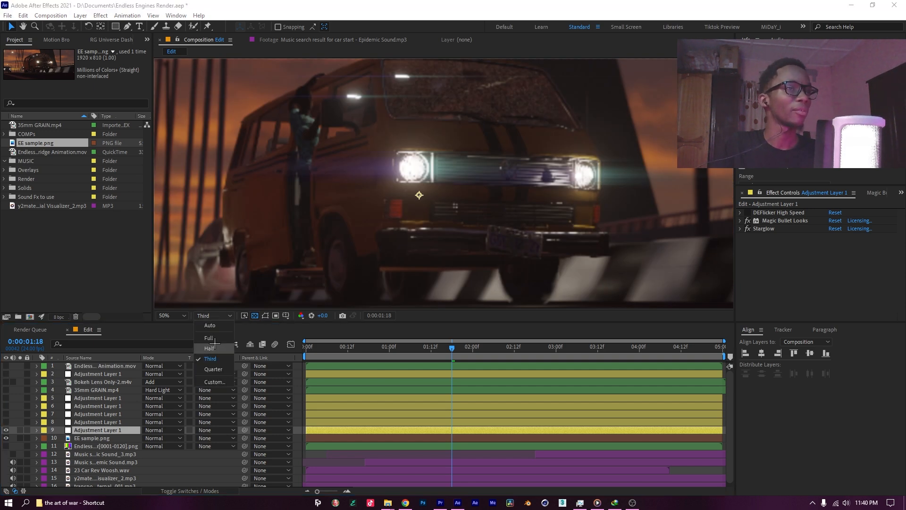
click(209, 338)
click(6, 430)
click(6, 430)
key(comma)
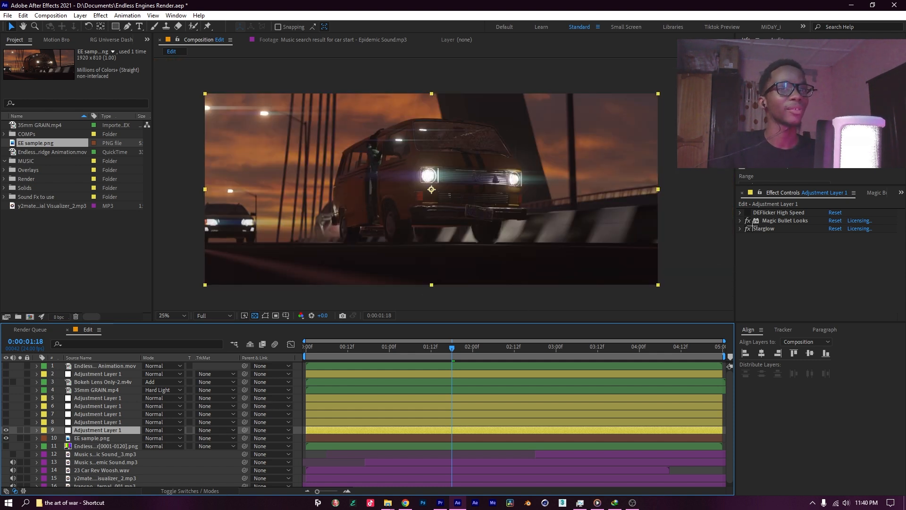
Turn the Magic Bullet Looks and Starglow effects off and on again to compare their effect.
click(749, 221)
click(748, 228)
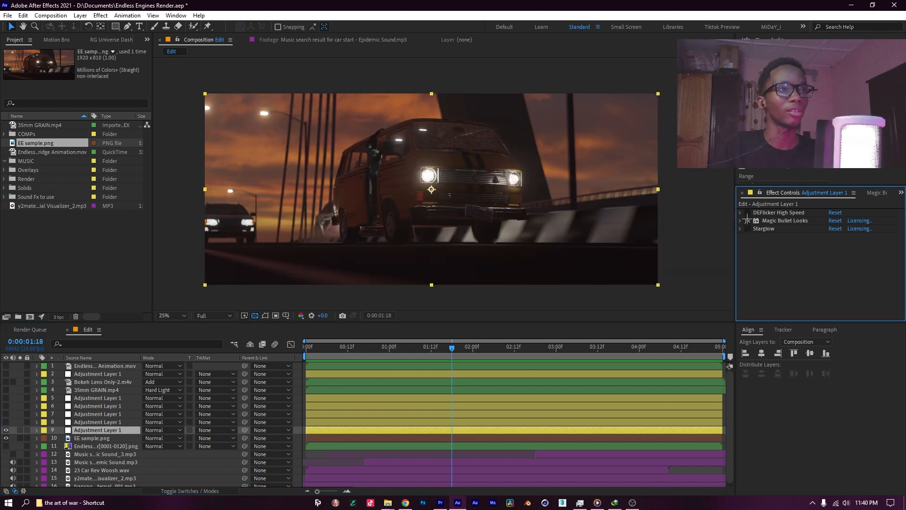
click(747, 221)
click(747, 228)
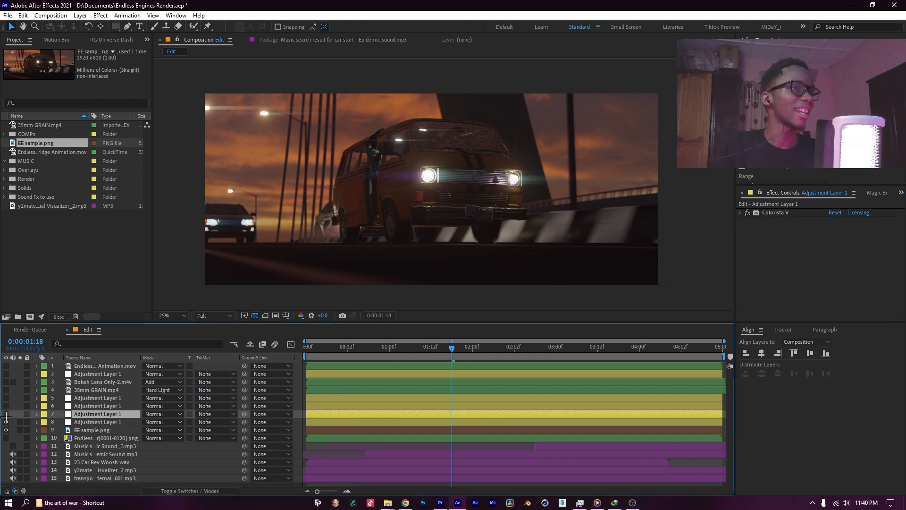
Turn on the Colorista V adjustment layer and compare the image with and without its color correction.
drag(6, 414, 6, 421)
scroll(498, 235, up, 2)
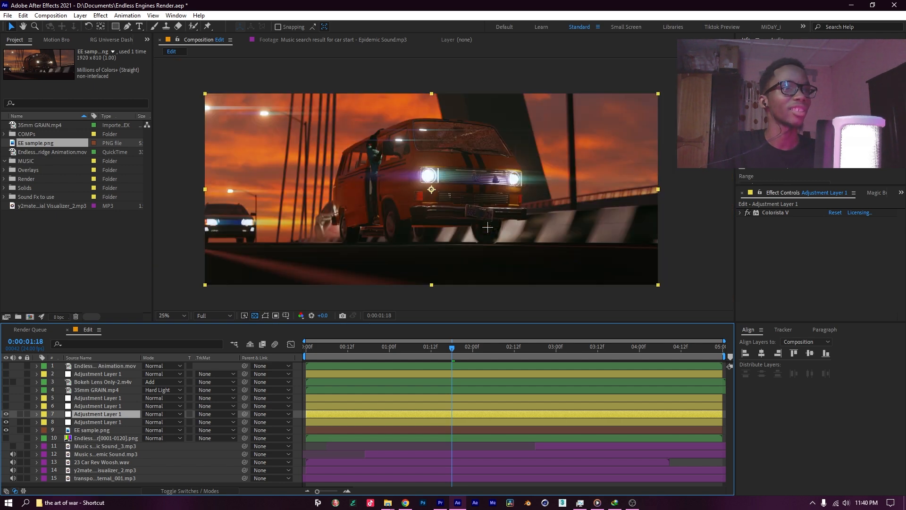
scroll(498, 235, down, 2)
click(6, 414)
click(6, 414)
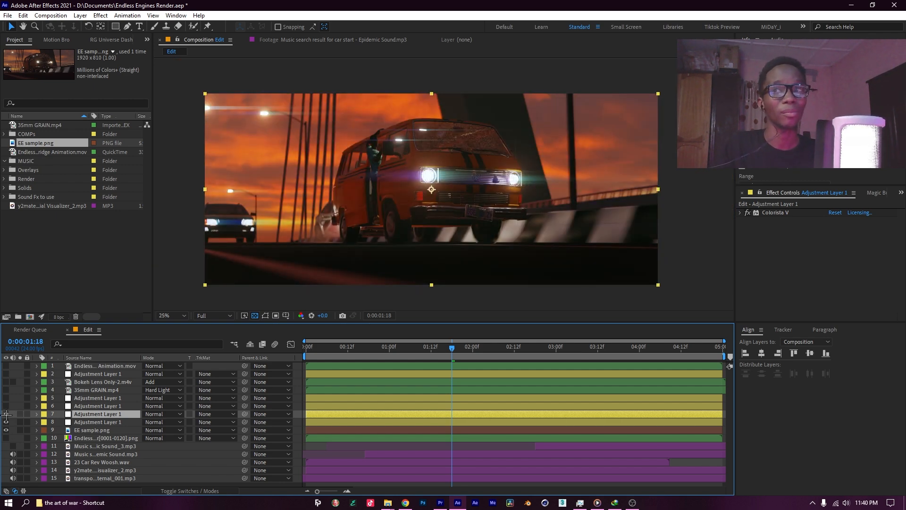
Select the adjustment layer carrying Looks and Curves 2 and turn on its visibility.
click(109, 406)
click(4, 406)
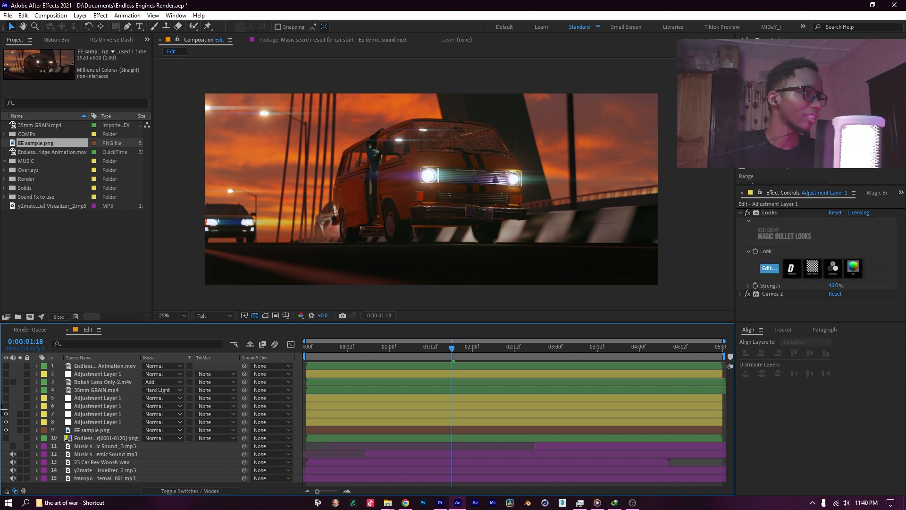
click(6, 406)
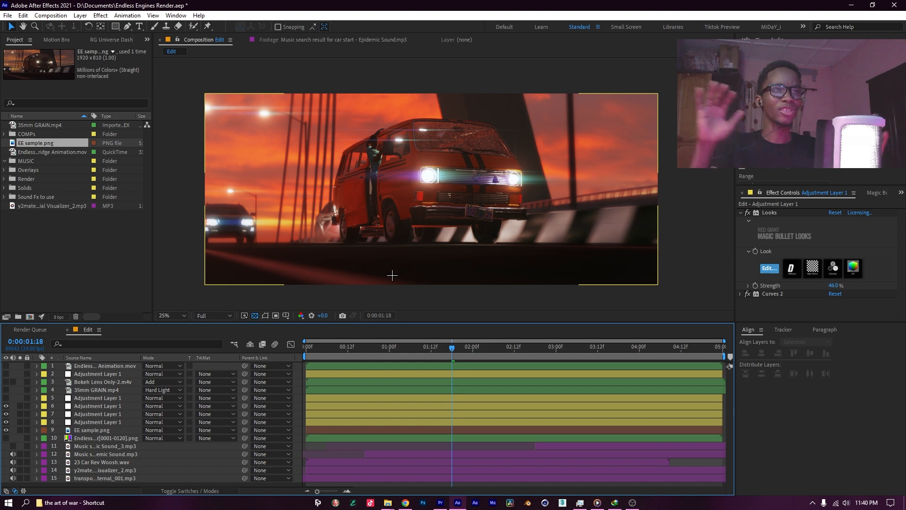
Toggle the Looks adjustment layer off and on and examine its effect up close around the background car and its headlights.
scroll(361, 247, up, 4)
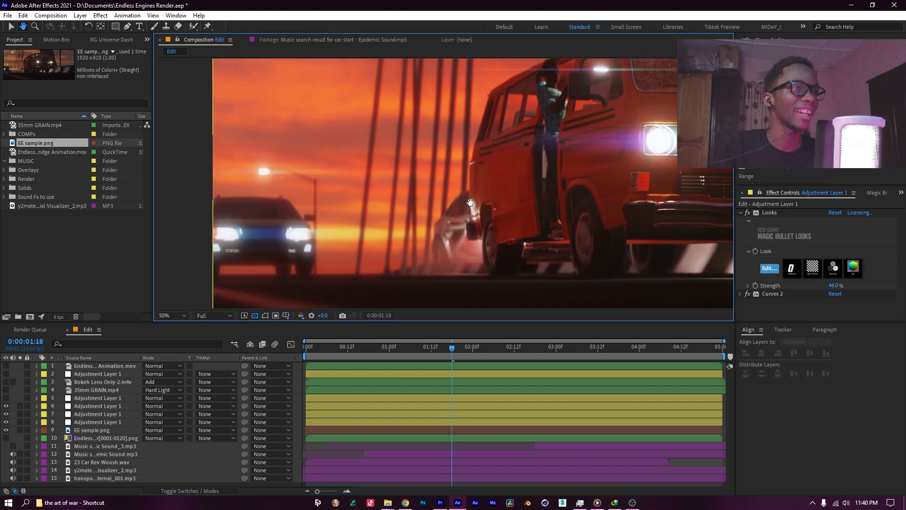
drag(365, 179, 456, 142)
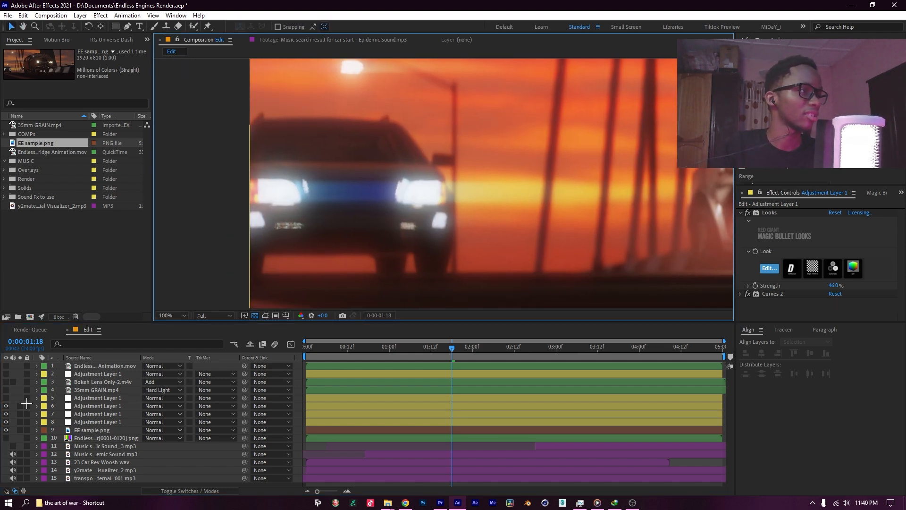
click(2, 406)
click(6, 406)
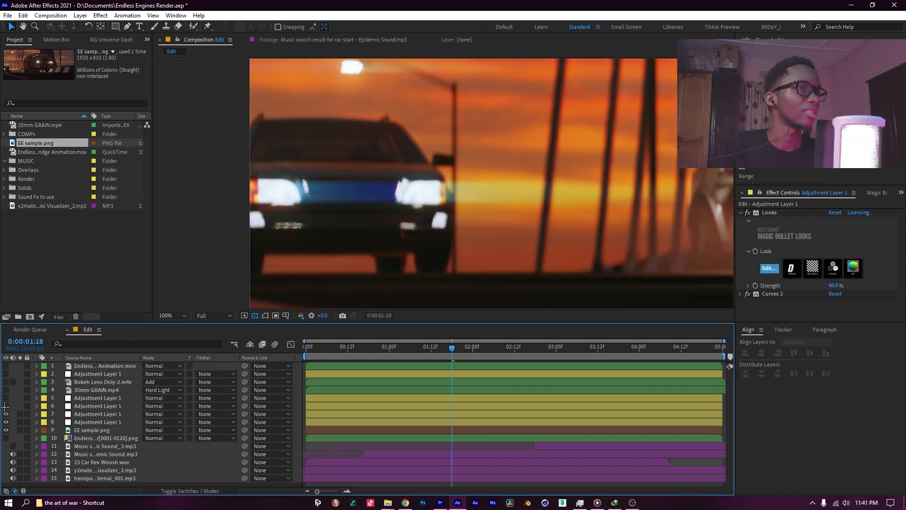
click(5, 407)
middle_drag(538, 173, 298, 170)
scroll(298, 171, down, 5)
middle_drag(497, 165, 446, 200)
scroll(446, 200, up, 6)
drag(523, 141, 398, 209)
scroll(397, 209, up, 2)
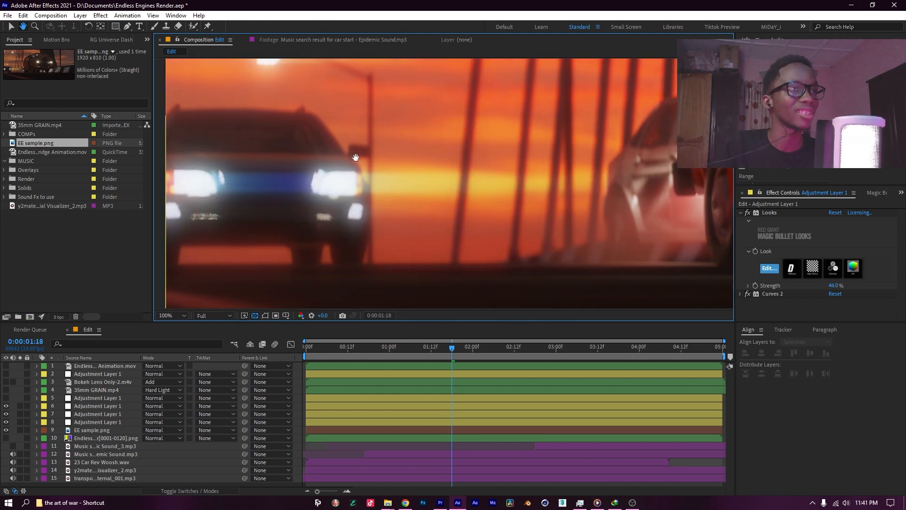
Try a Looks strength of 100%, examine the image, and undo the strength change.
click(834, 285)
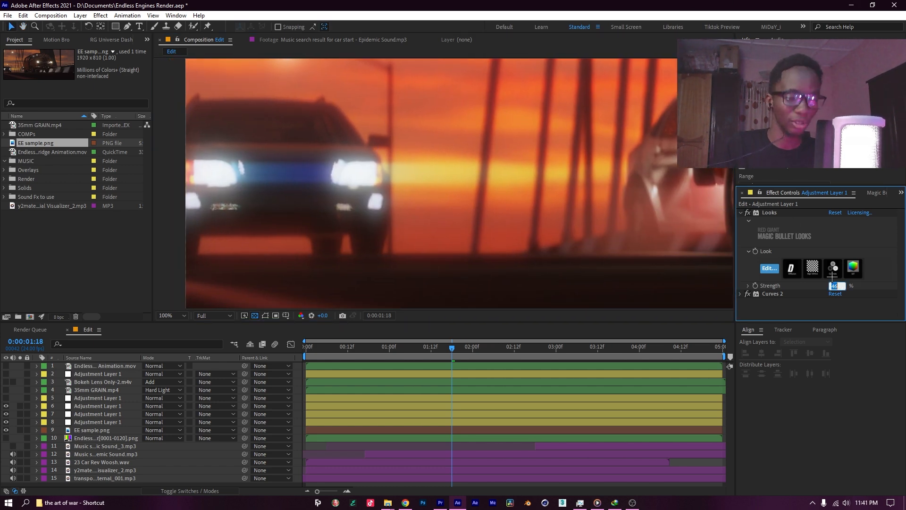
key(Return)
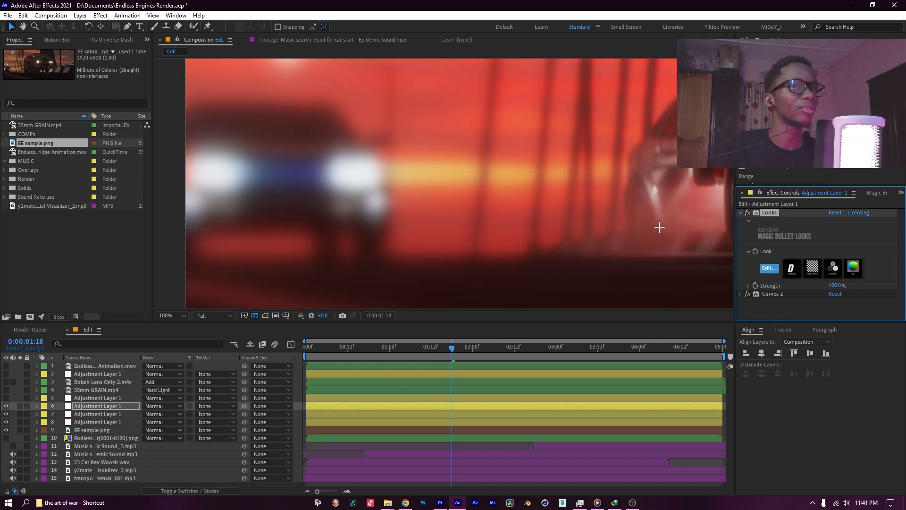
scroll(678, 251, down, 4)
key(ctrl+z)
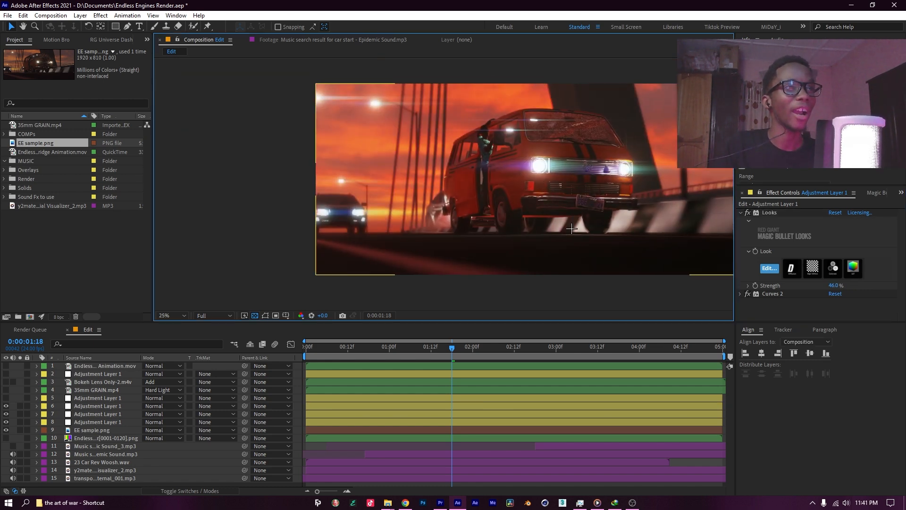
scroll(536, 226, up, 3)
scroll(505, 229, down, 3)
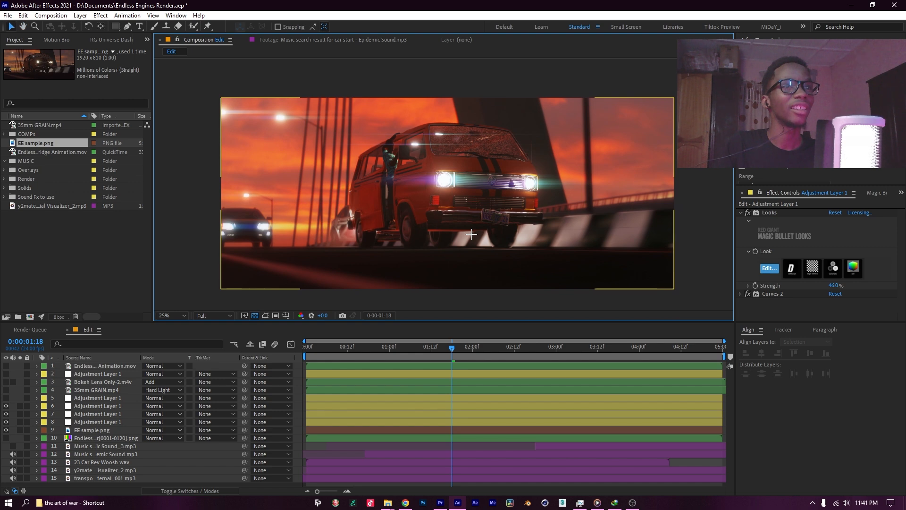
Collapse the Looks settings and turn on the adjustment layer carrying uni.RGB Separation.
click(740, 212)
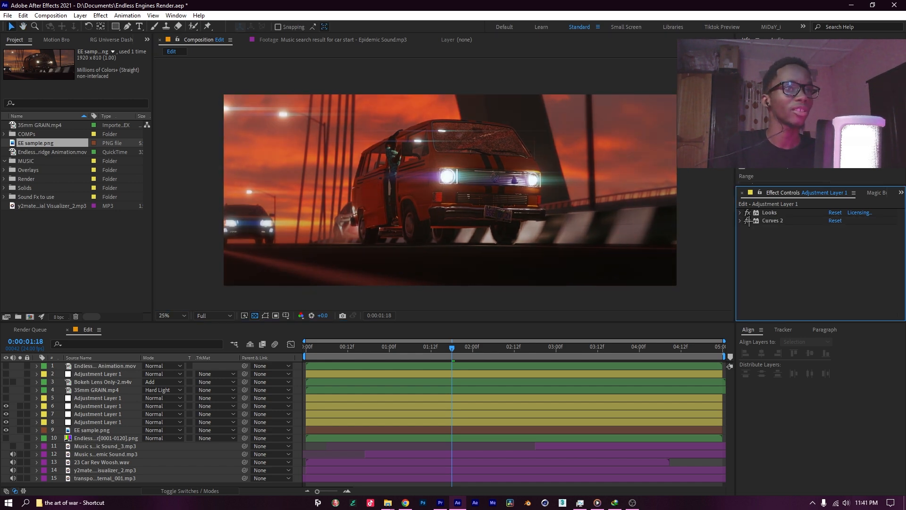
click(85, 398)
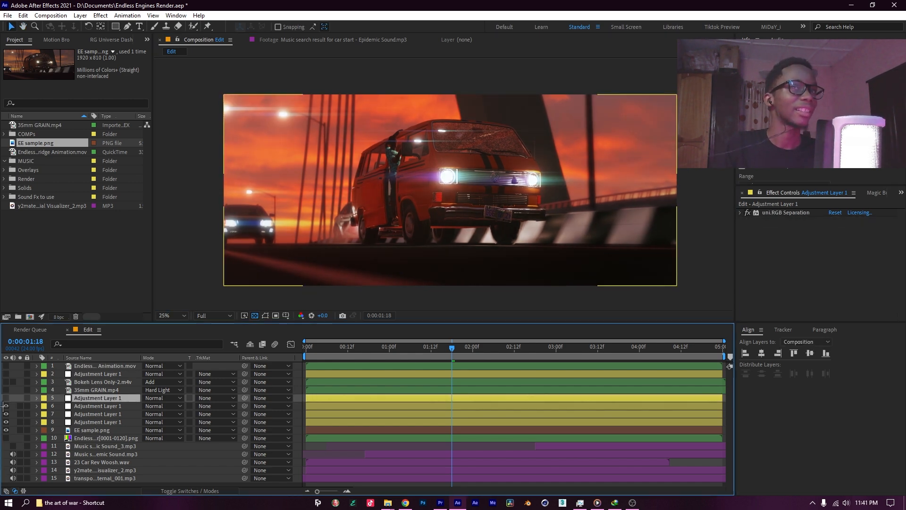
click(7, 406)
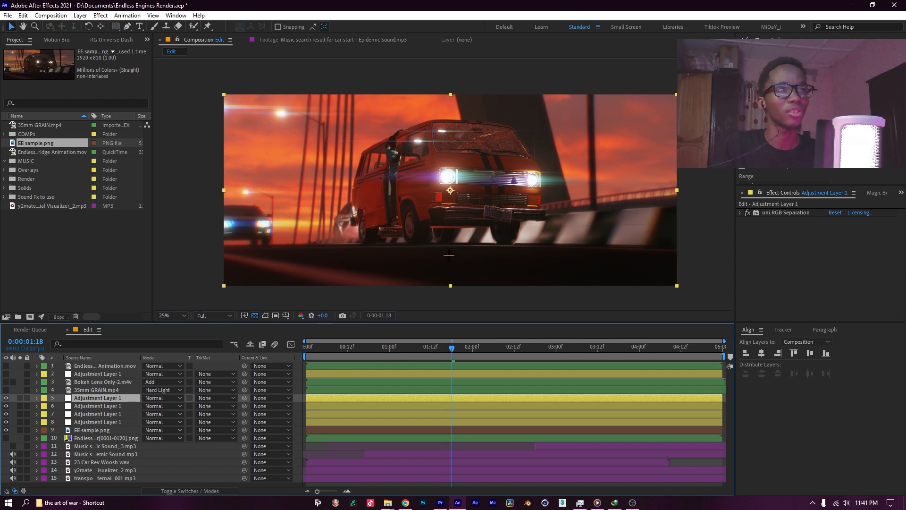
Examine the RGB separation up close around the bus headlight and bridge railing, comparing the frame with the layer off and on.
scroll(449, 255, up, 4)
middle_drag(448, 189, 247, 240)
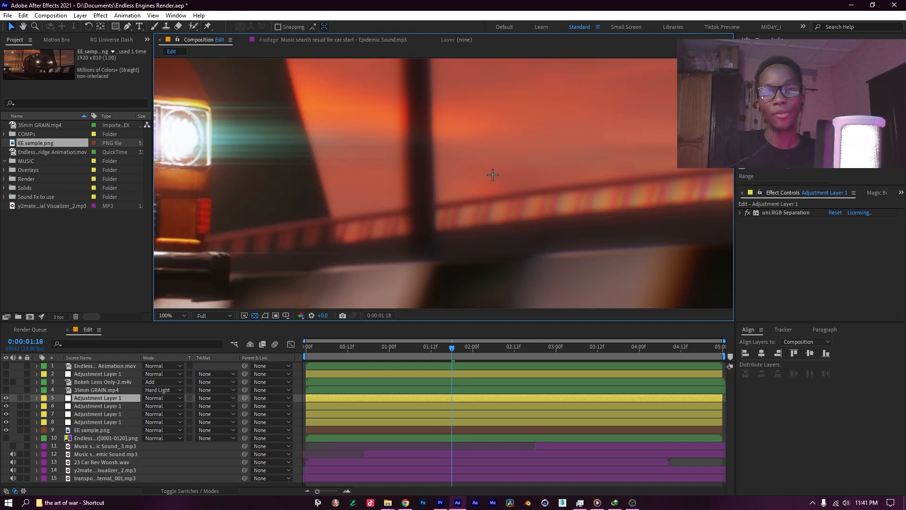
scroll(482, 185, down, 1)
mouse_move(471, 202)
middle_down()
mouse_move(485, 216)
mouse_move(611, 198)
middle_up()
mouse_move(345, 226)
middle_down()
mouse_move(545, 211)
mouse_move(465, 202)
mouse_move(456, 191)
mouse_move(387, 215)
middle_up()
scroll(456, 191, down, 1)
click(6, 397)
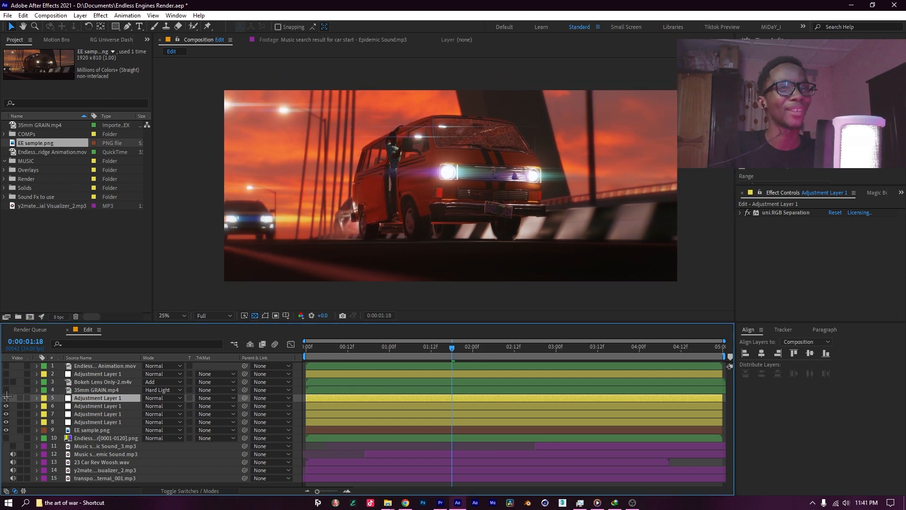
click(7, 397)
Turn on the 35mm GRAIN.mp4 layer and examine its grain up close on the bus headlight.
click(13, 391)
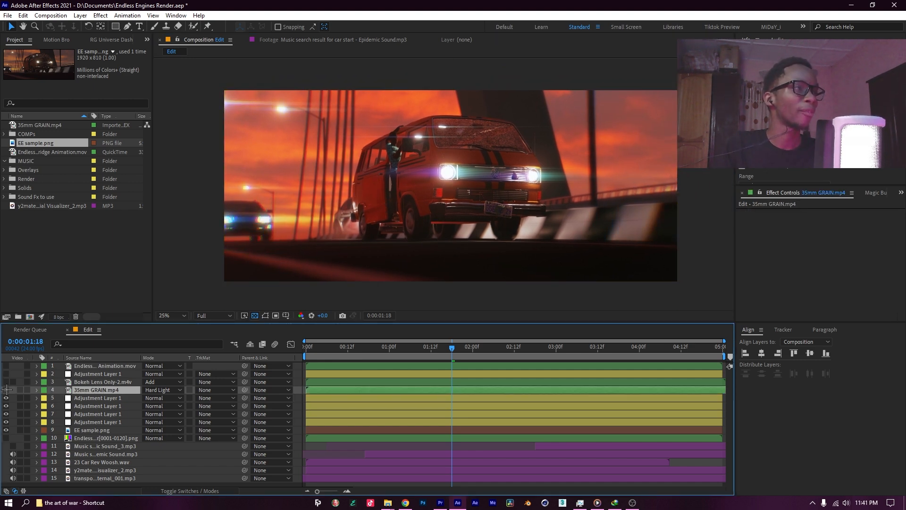
scroll(443, 183, up, 1)
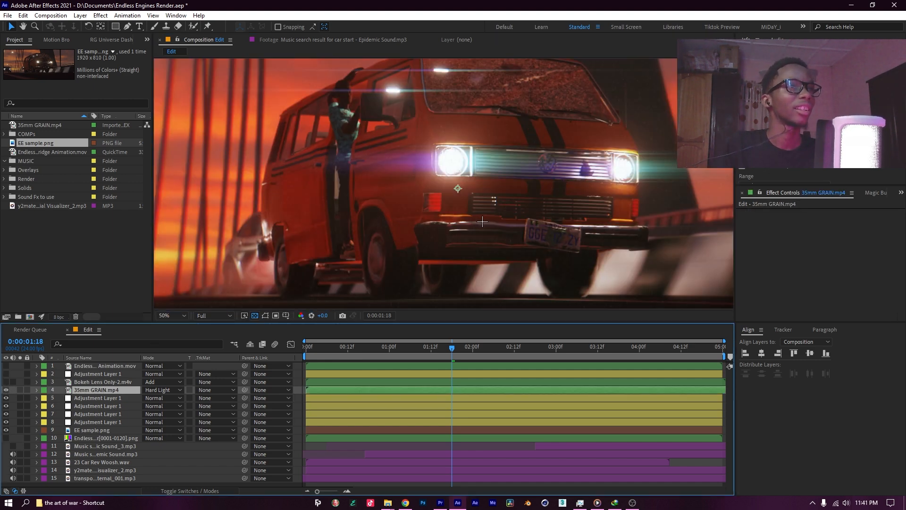
scroll(437, 168, up, 2)
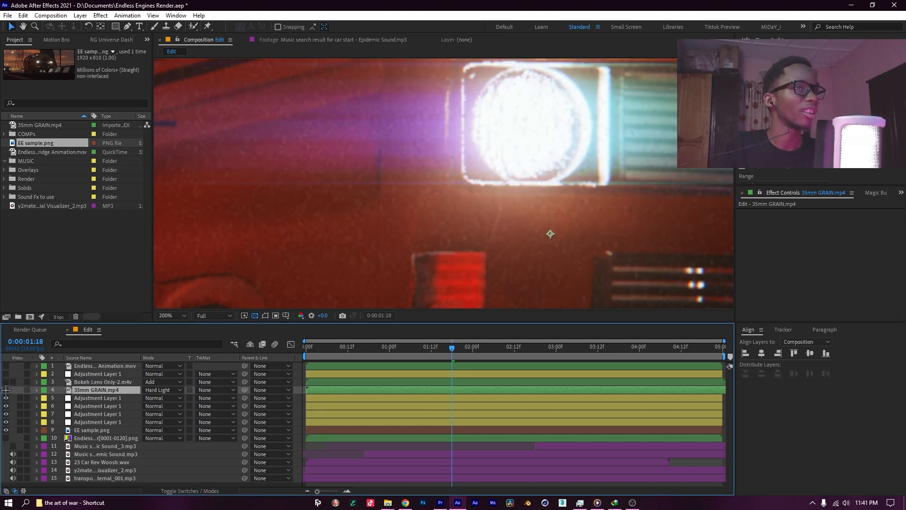
Turn on the Bokeh Lens Only-2.m4v layer and examine its effect on the whole frame and up close in the sky, comparing it off and on.
scroll(399, 290, down, 4)
scroll(447, 231, up, 1)
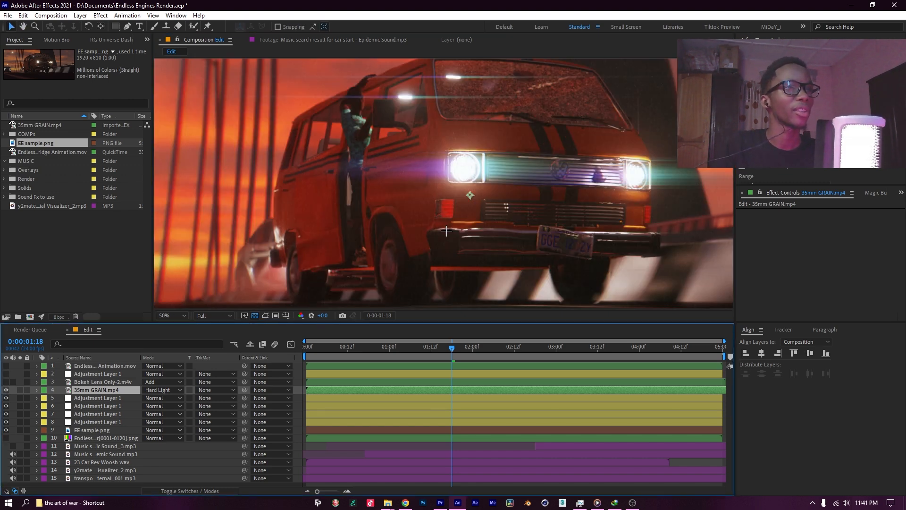
click(86, 381)
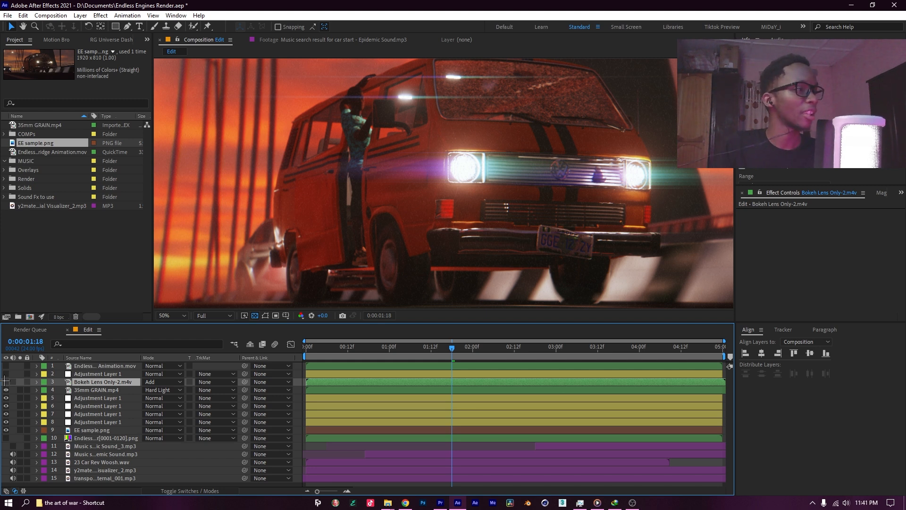
scroll(314, 270, down, 2)
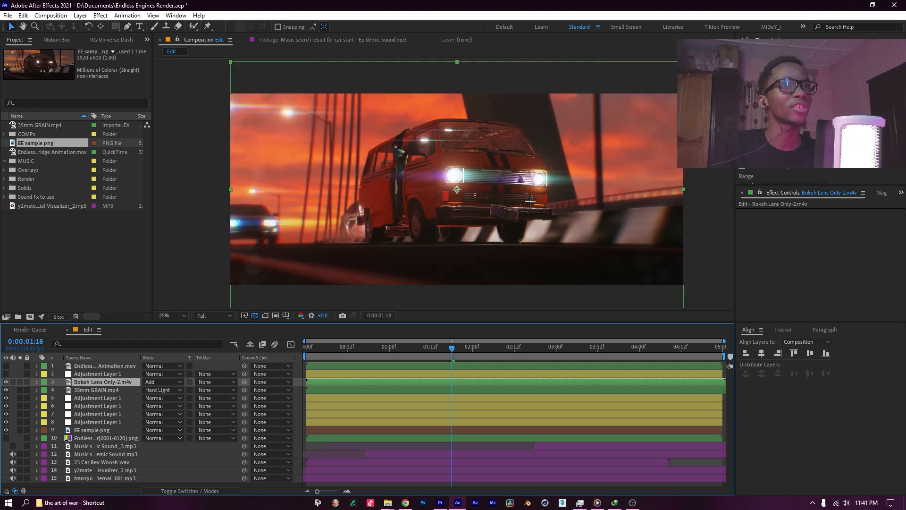
scroll(700, 244, up, 2)
drag(700, 244, 552, 188)
scroll(552, 187, up, 2)
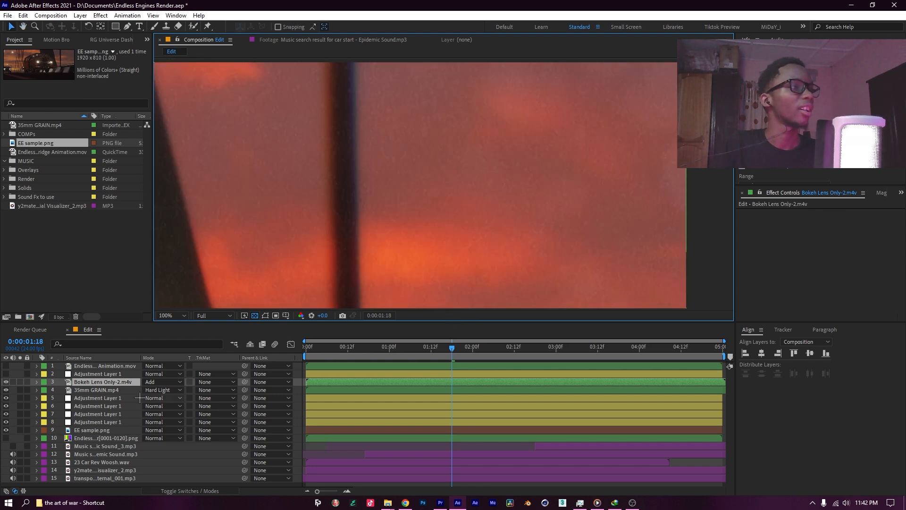
click(5, 381)
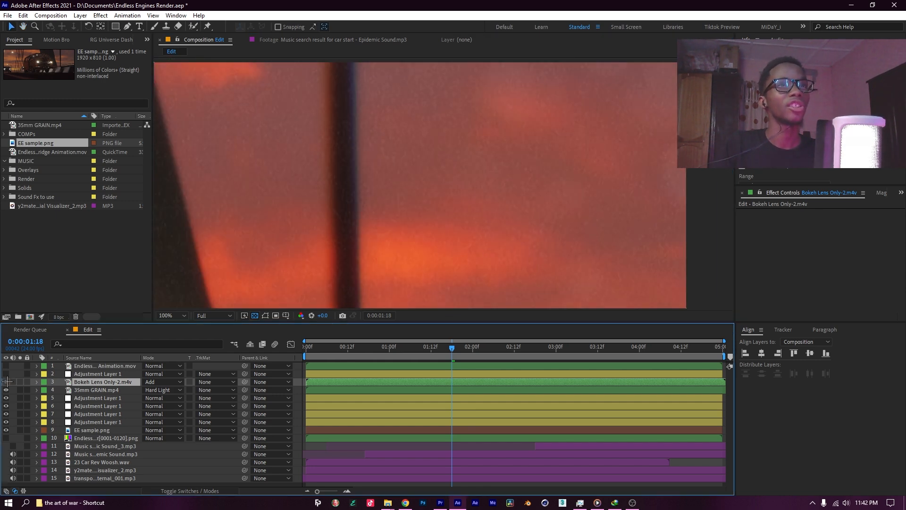
scroll(435, 233, down, 6)
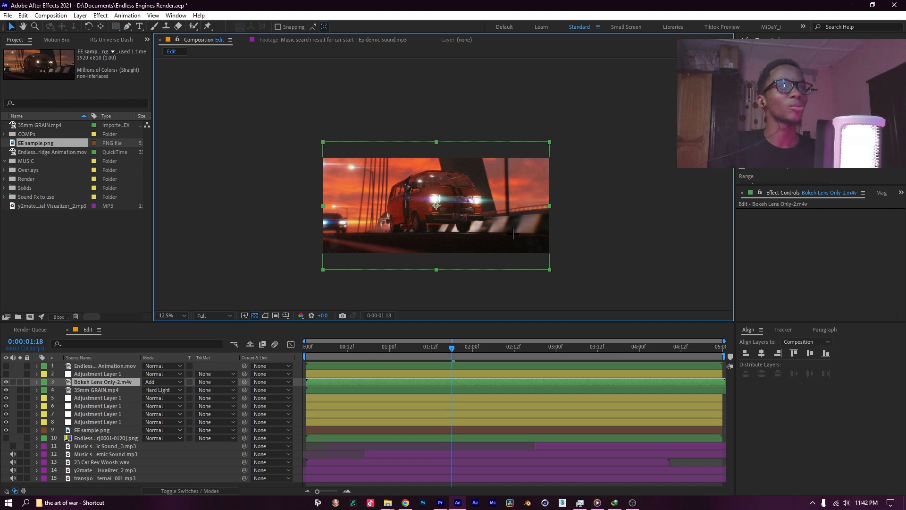
scroll(513, 233, up, 2)
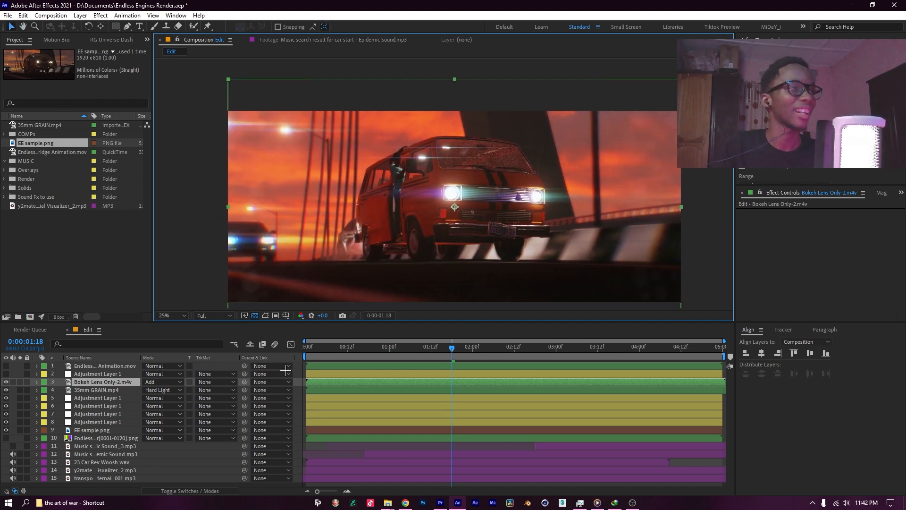
Turn on the adjustment layer above the bokeh layer and review its Sharpen 2 and Unsharp Mask settings.
click(98, 374)
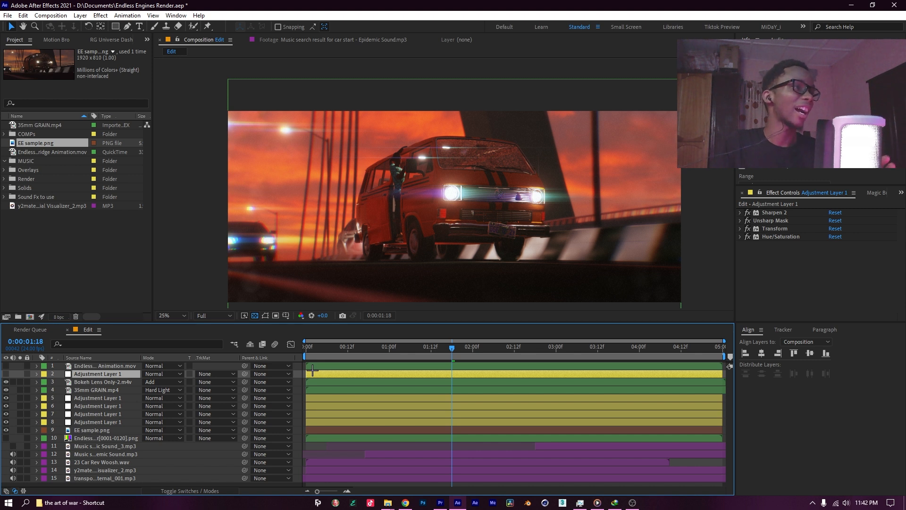
click(6, 373)
click(740, 212)
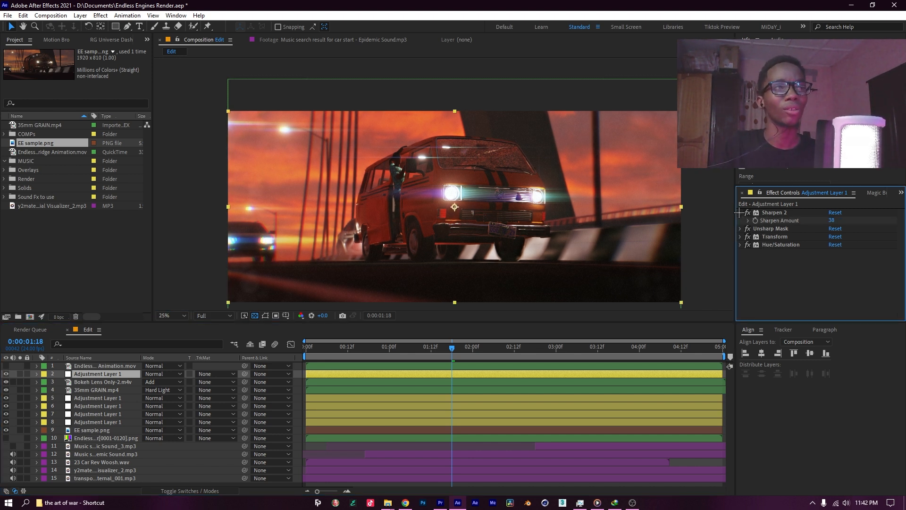
click(739, 212)
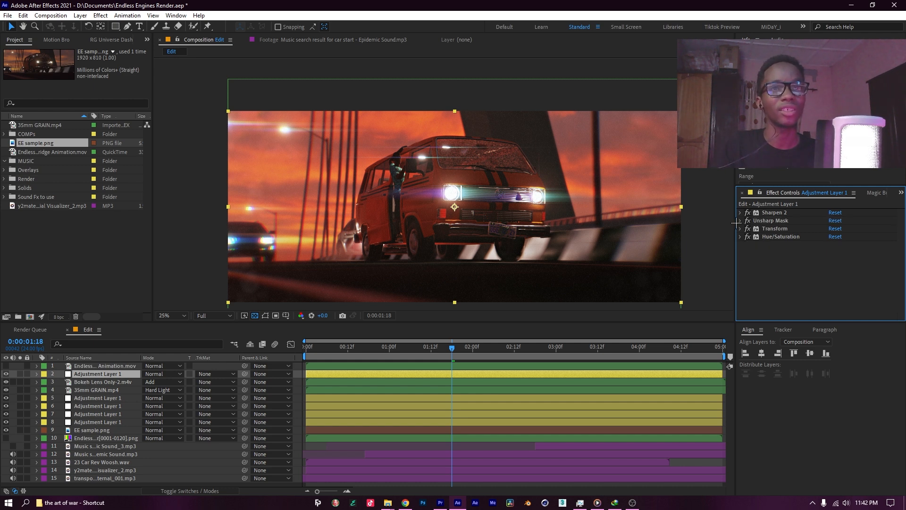
click(739, 221)
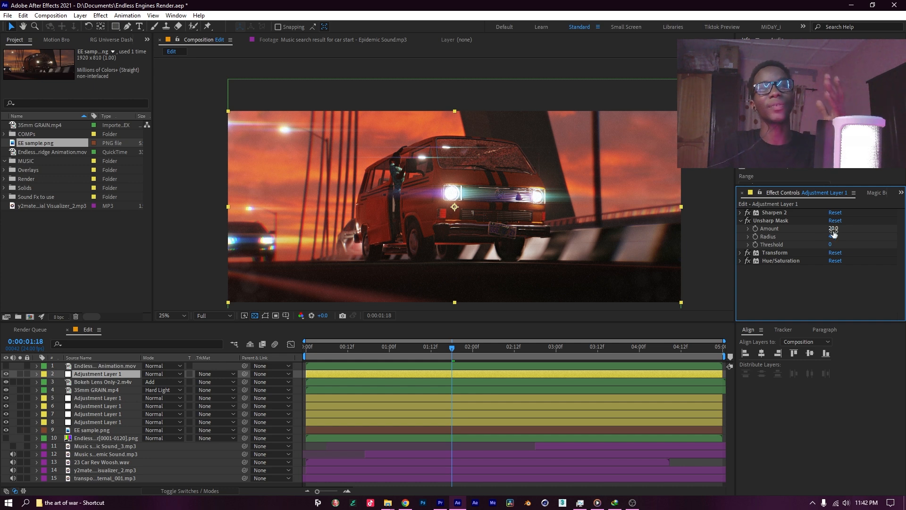
click(739, 221)
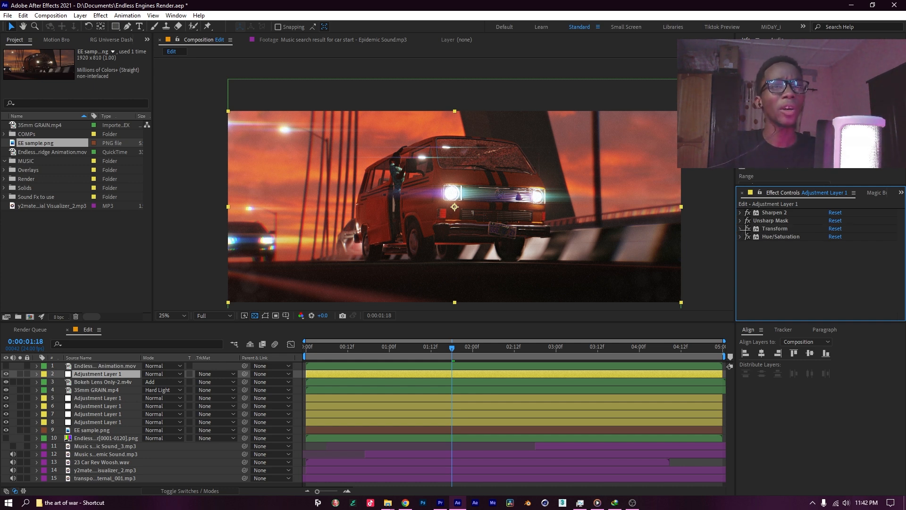
With Transform and Hue/Saturation off, examine the sky up close, comparing it with Sharpen 2 and Unsharp Mask disabled and enabled.
scroll(422, 165, up, 2)
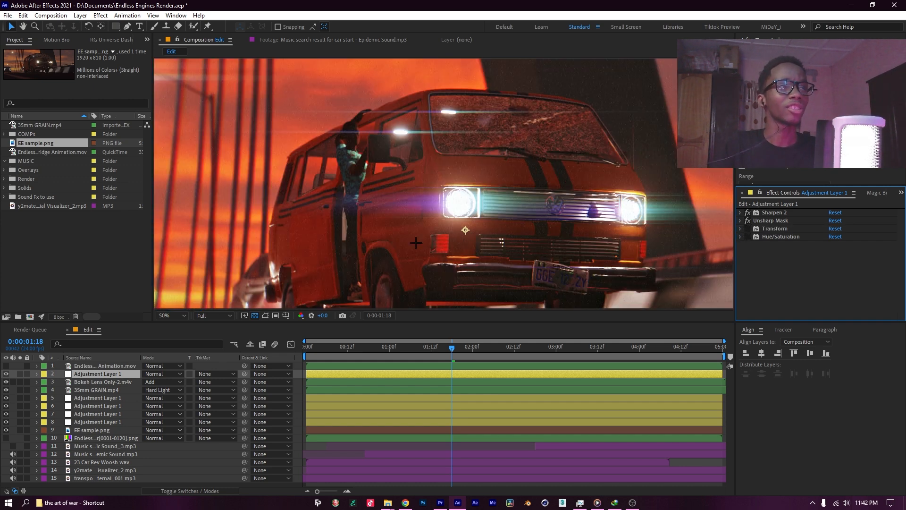
drag(367, 208, 442, 209)
scroll(370, 206, up, 4)
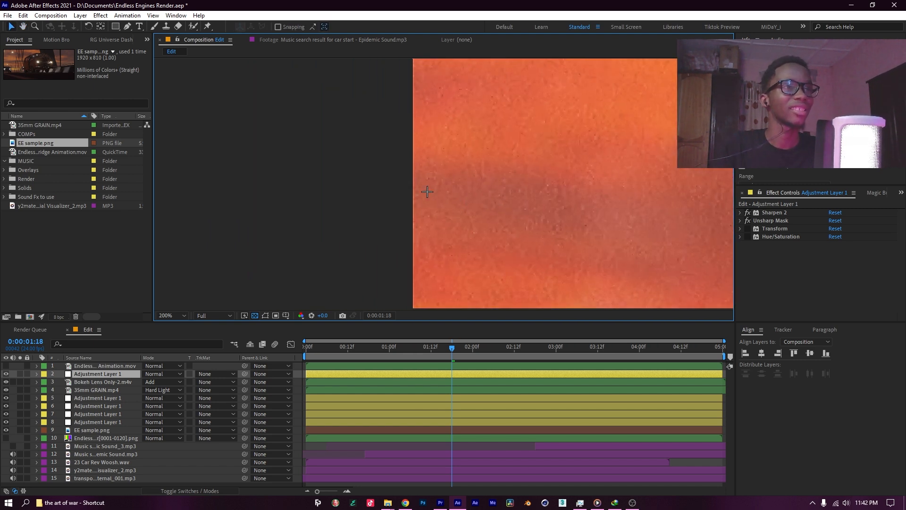
click(773, 213)
ctrl+click(768, 220)
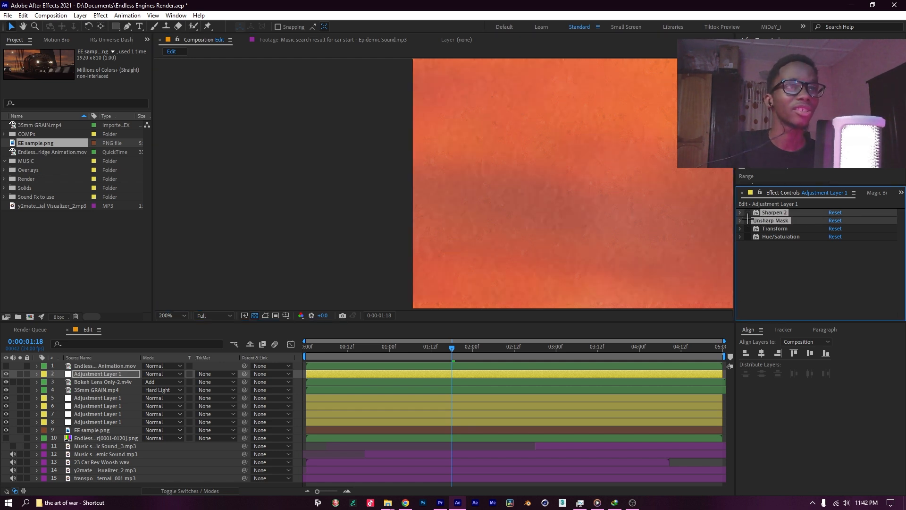
click(748, 220)
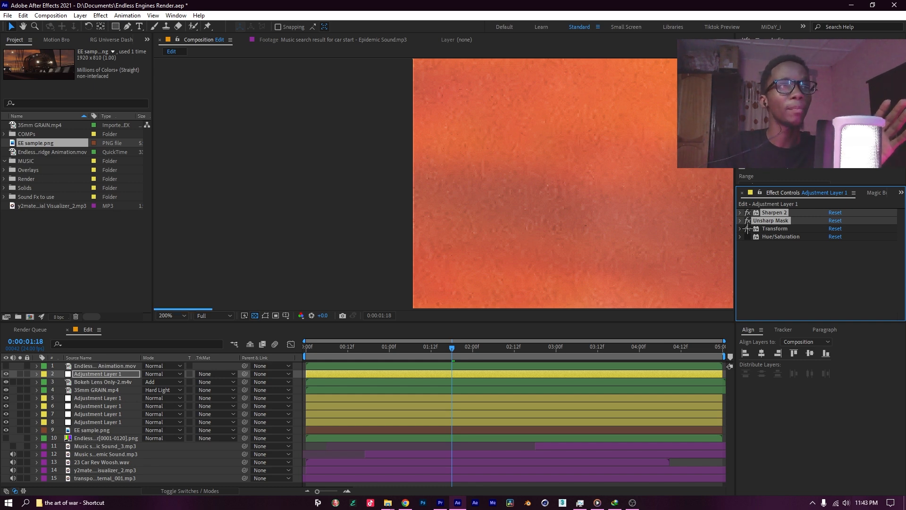
Turn Hue/Saturation back on and review its settings against the whole frame.
scroll(594, 225, down, 6)
scroll(594, 224, down, 1)
middle_drag(594, 224, 446, 198)
scroll(540, 221, up, 1)
scroll(541, 221, up, 1)
scroll(536, 220, down, 1)
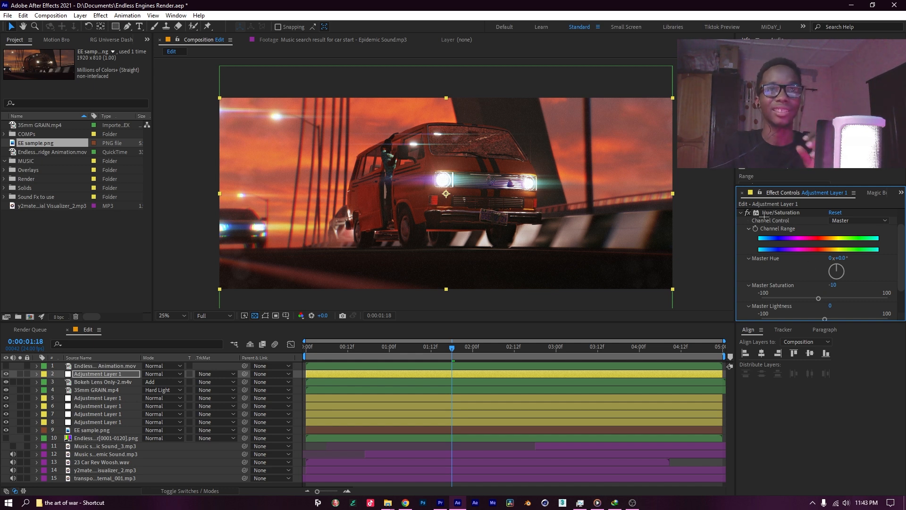
Select layers 2 to 8 and compare the frame with all of these effect layers off and on.
click(97, 422)
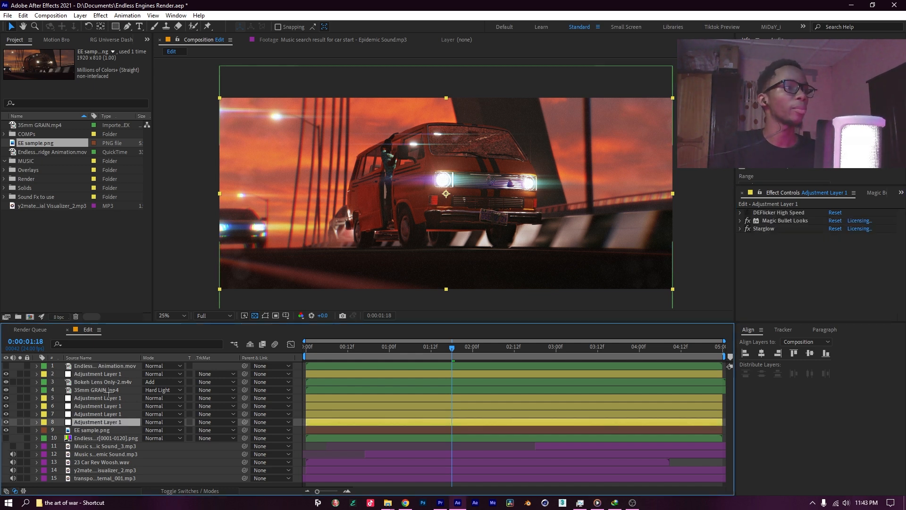
shift+click(103, 373)
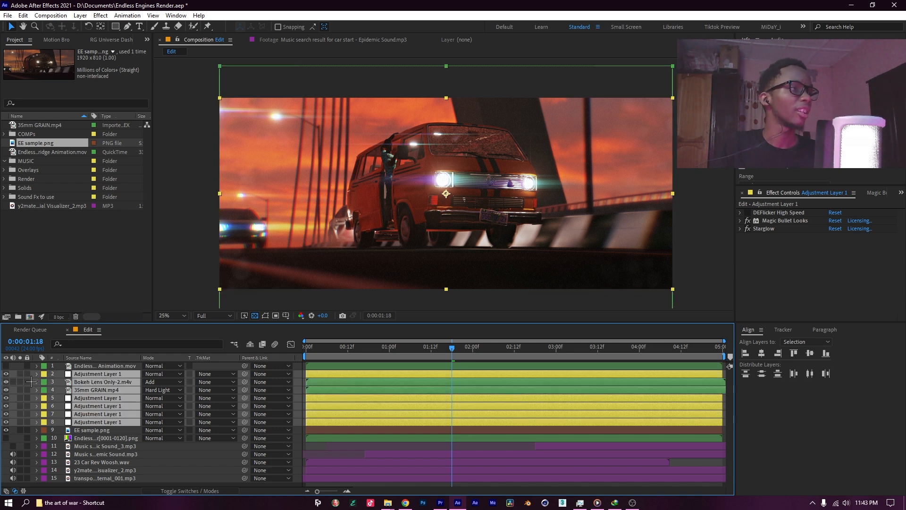
click(6, 374)
click(7, 374)
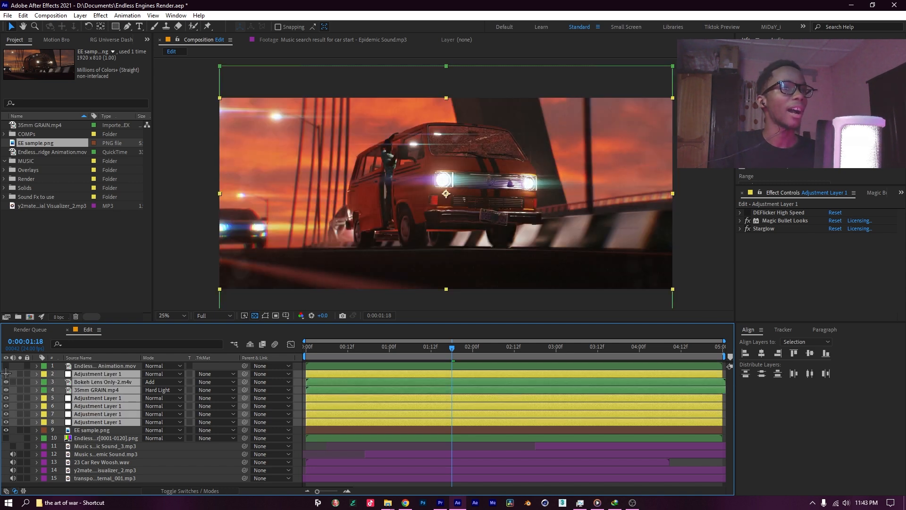
click(6, 373)
click(6, 373)
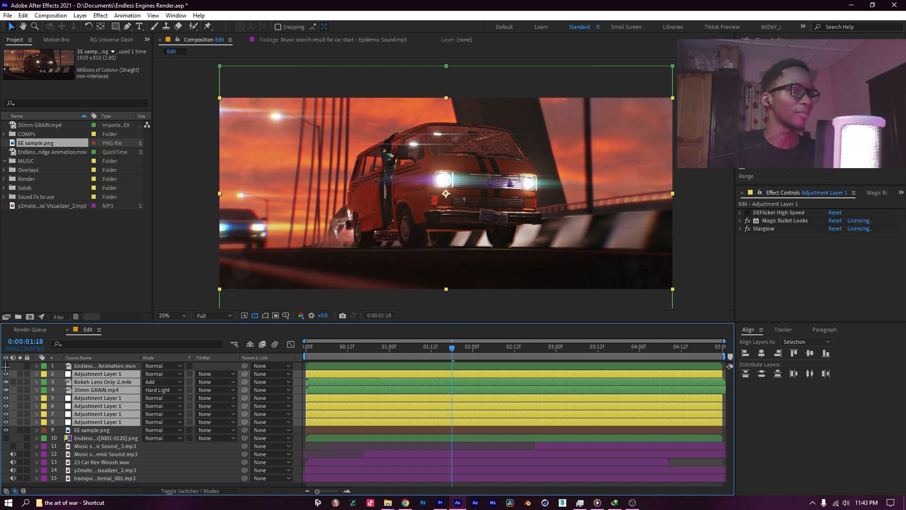
Turn on the Endless...ridge Animation.mov layer, move to an early frame and preview the finished animation.
drag(430, 347, 342, 351)
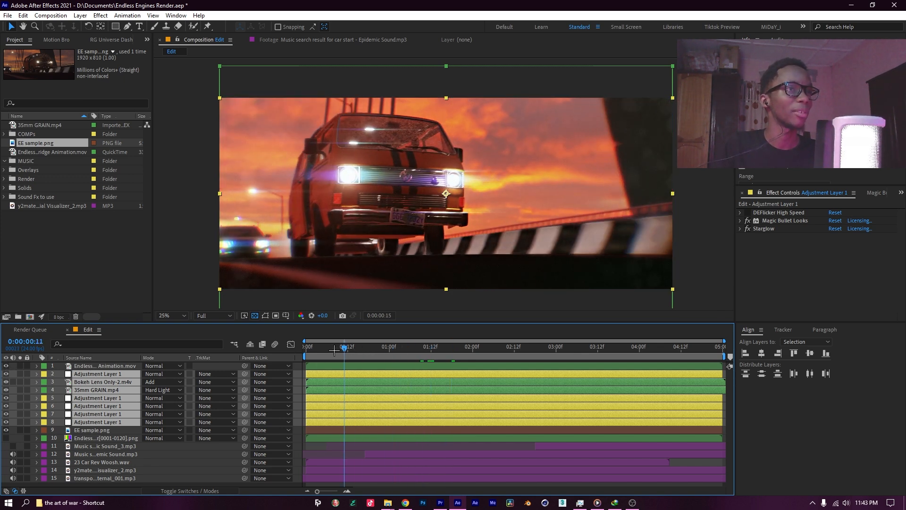
key(space)
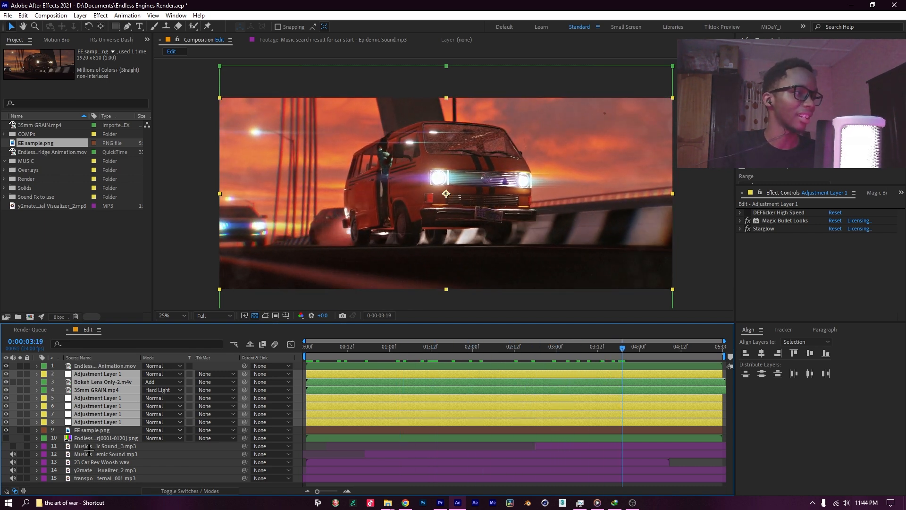
Inspect the two lowest audio layers, including the effects on the Visualizer_2.mp3 music, and play the composition from the start.
click(105, 478)
click(94, 470)
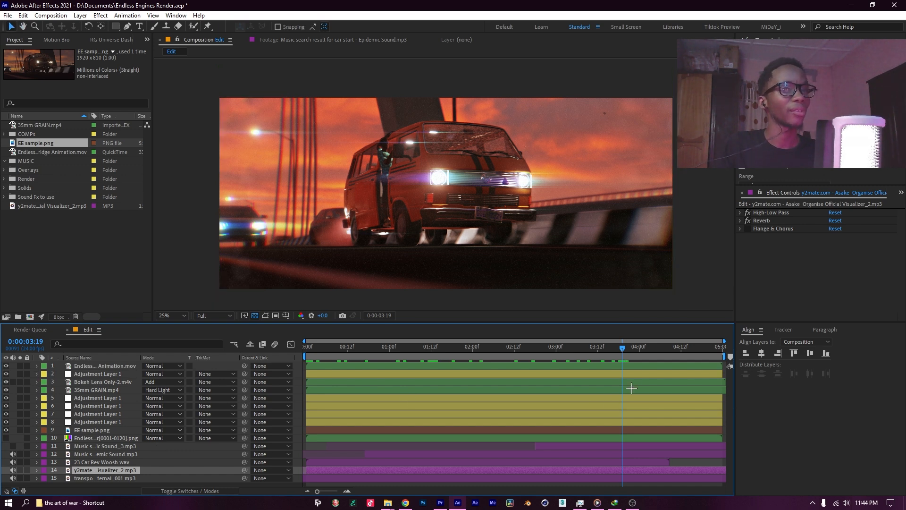
key(space)
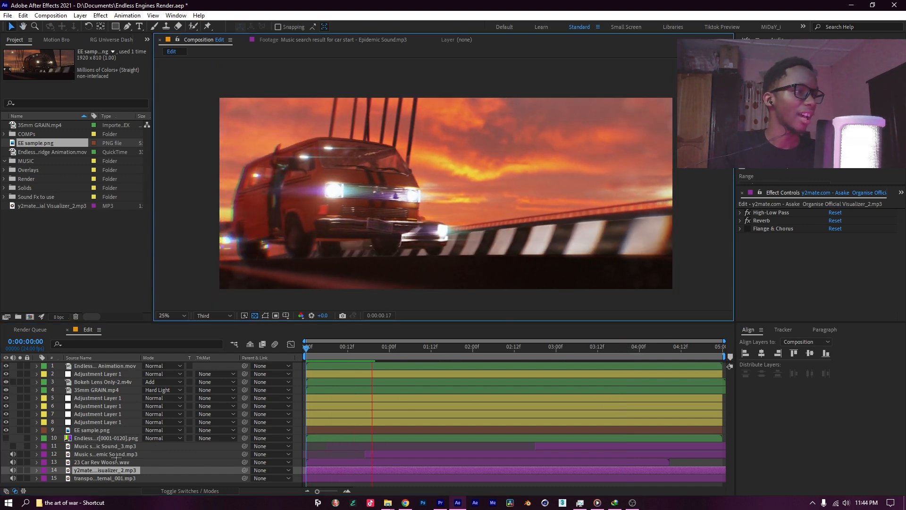
key(space)
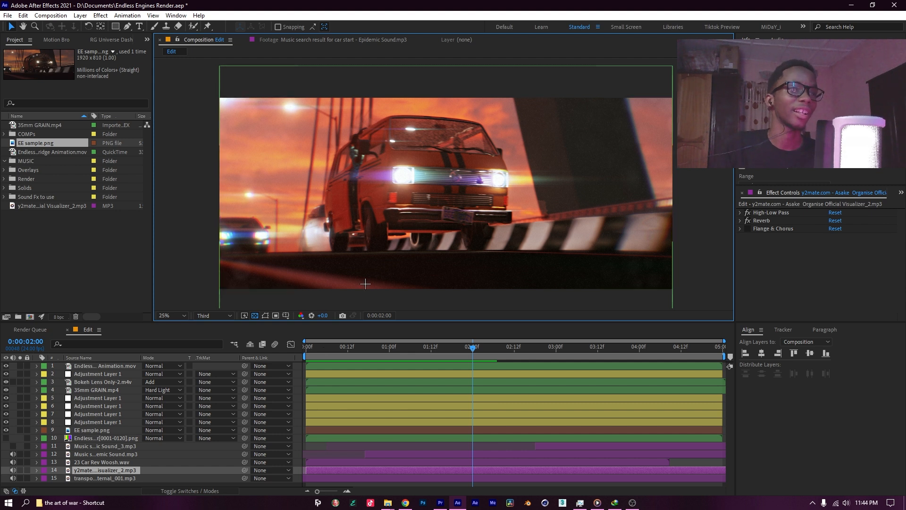
scroll(391, 254, down, 1)
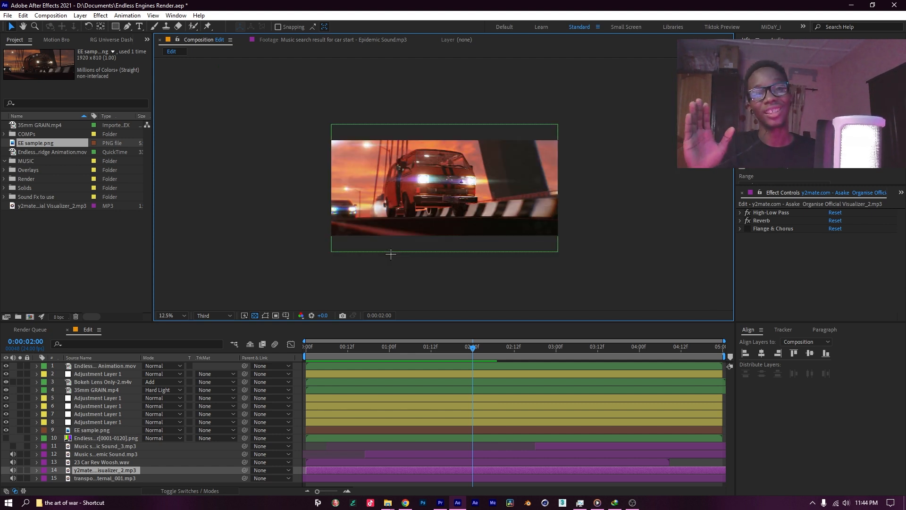